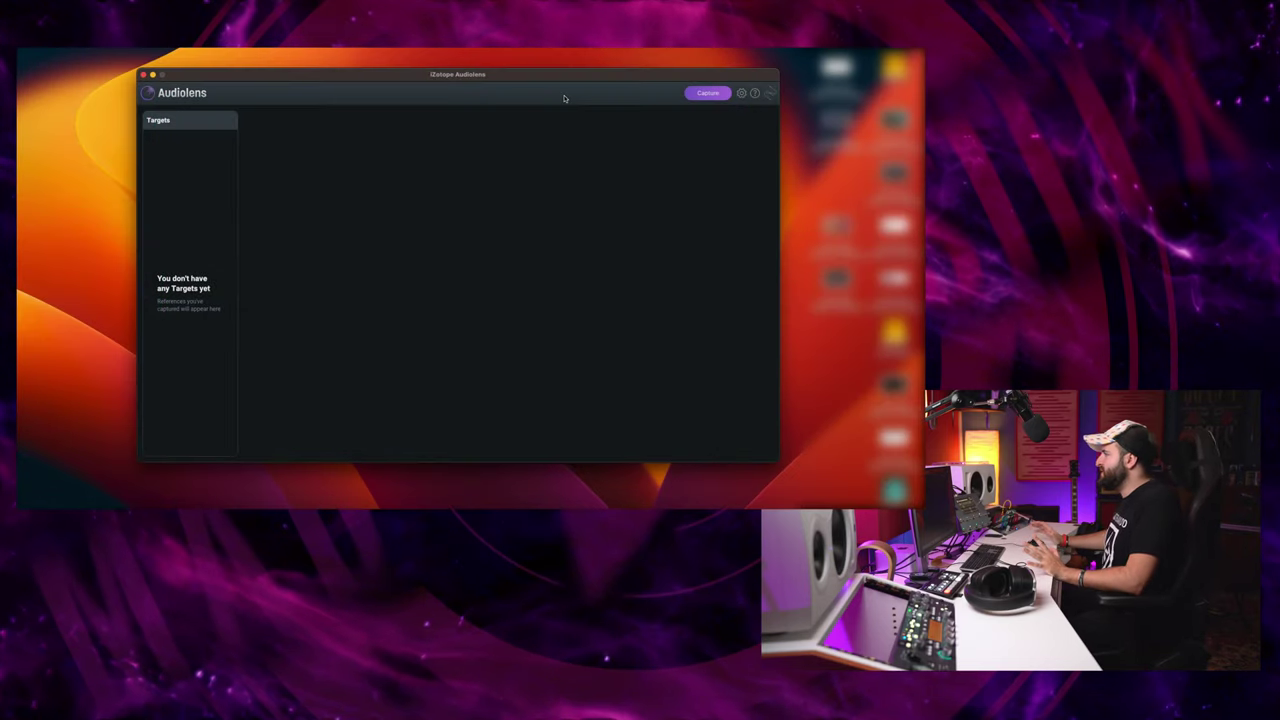
Nudge the Audiolens window aside and bring the three-track Studio One session forward
mouse_move(546, 75)
left_mouse_down()
mouse_move(566, 72)
mouse_move(545, 74)
left_mouse_up()
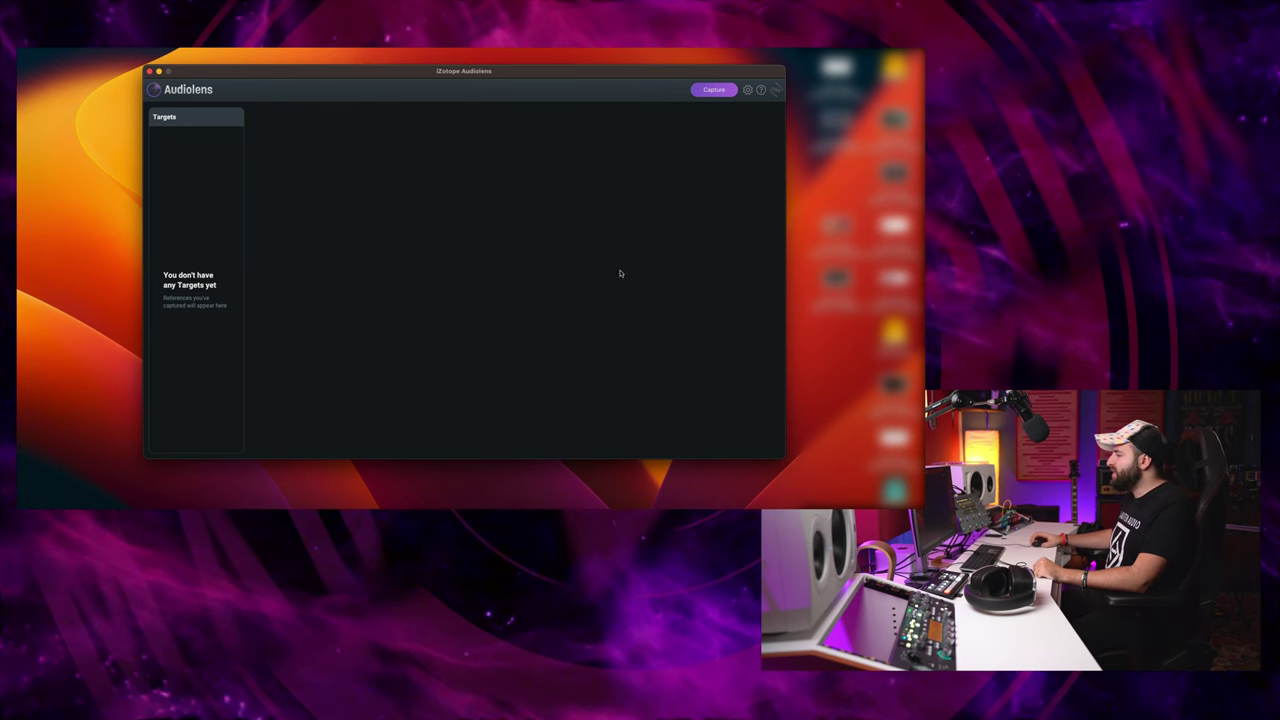
mouse_move(576, 480)
left_click(572, 495)
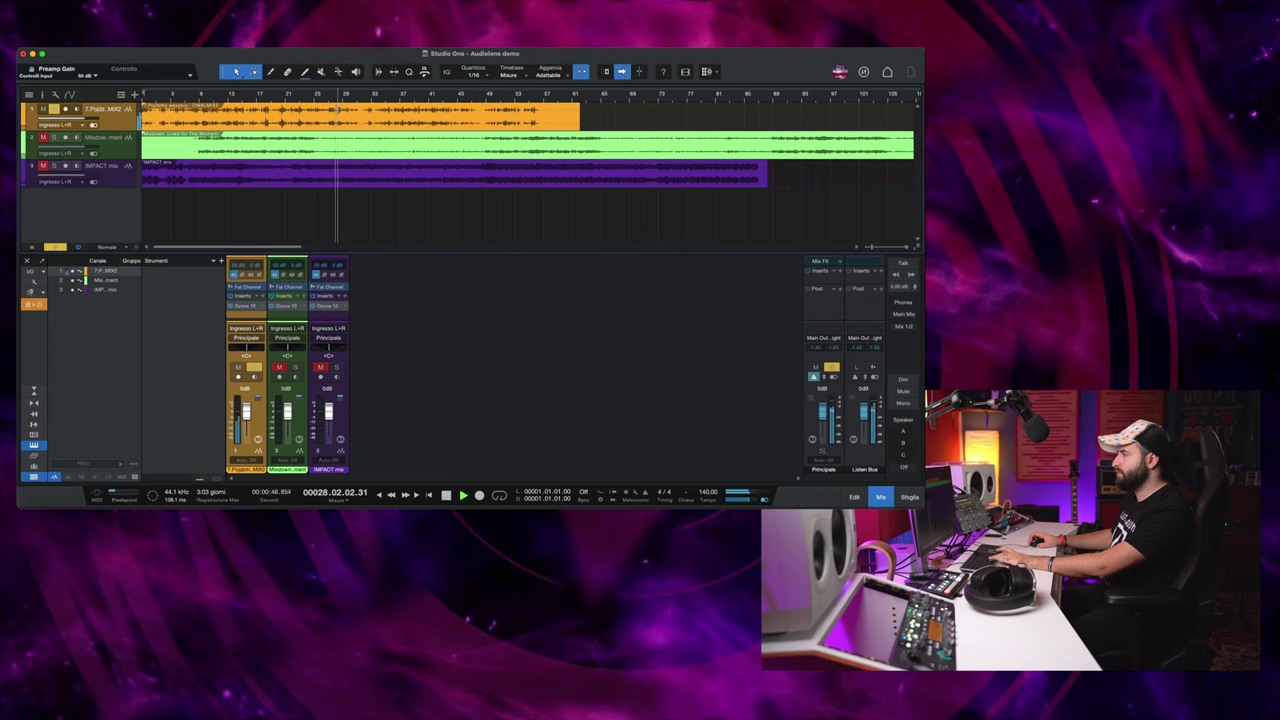
Select the purple IMPACT mix track, stop playback, and bring the empty Audiolens window forward
left_click(111, 151)
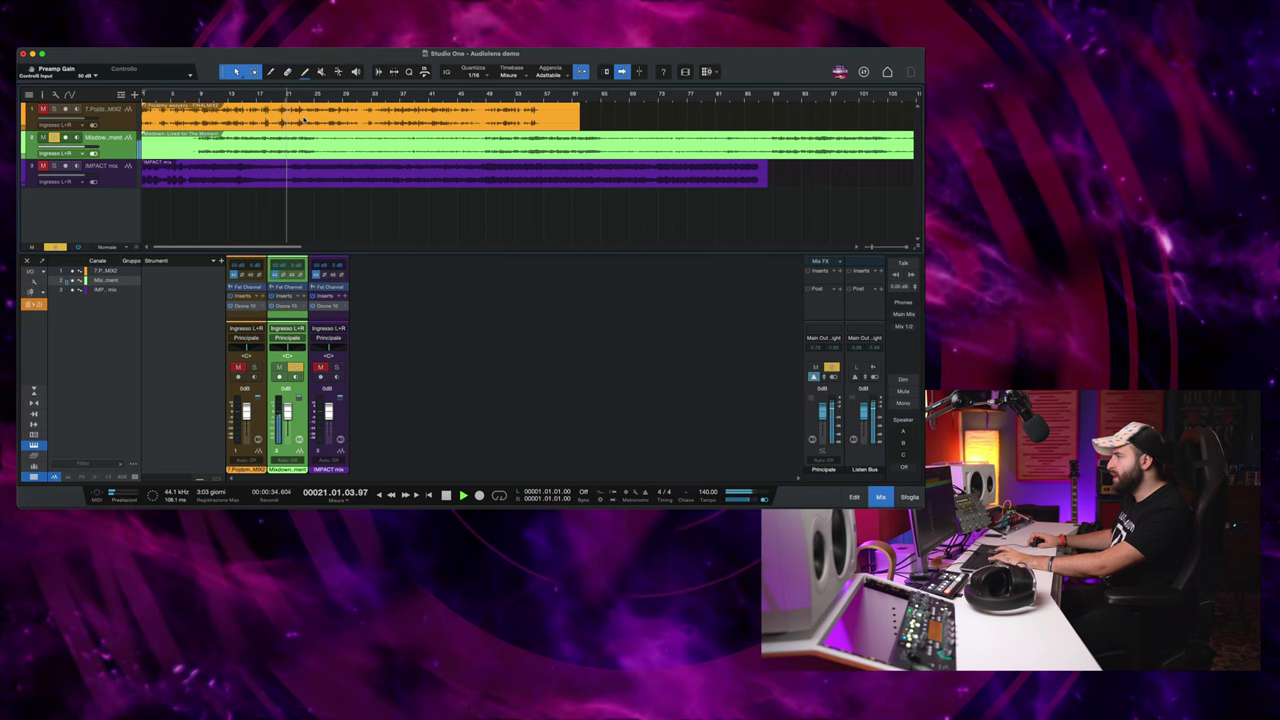
key("Down")
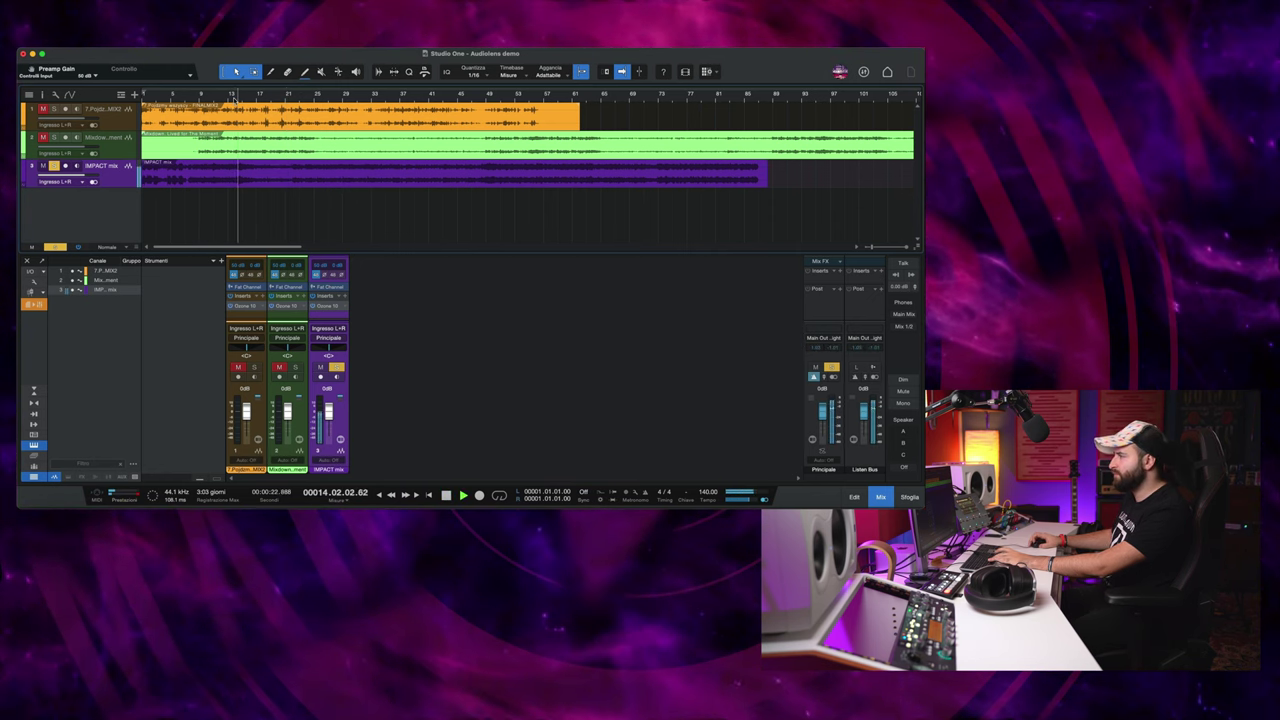
key("space")
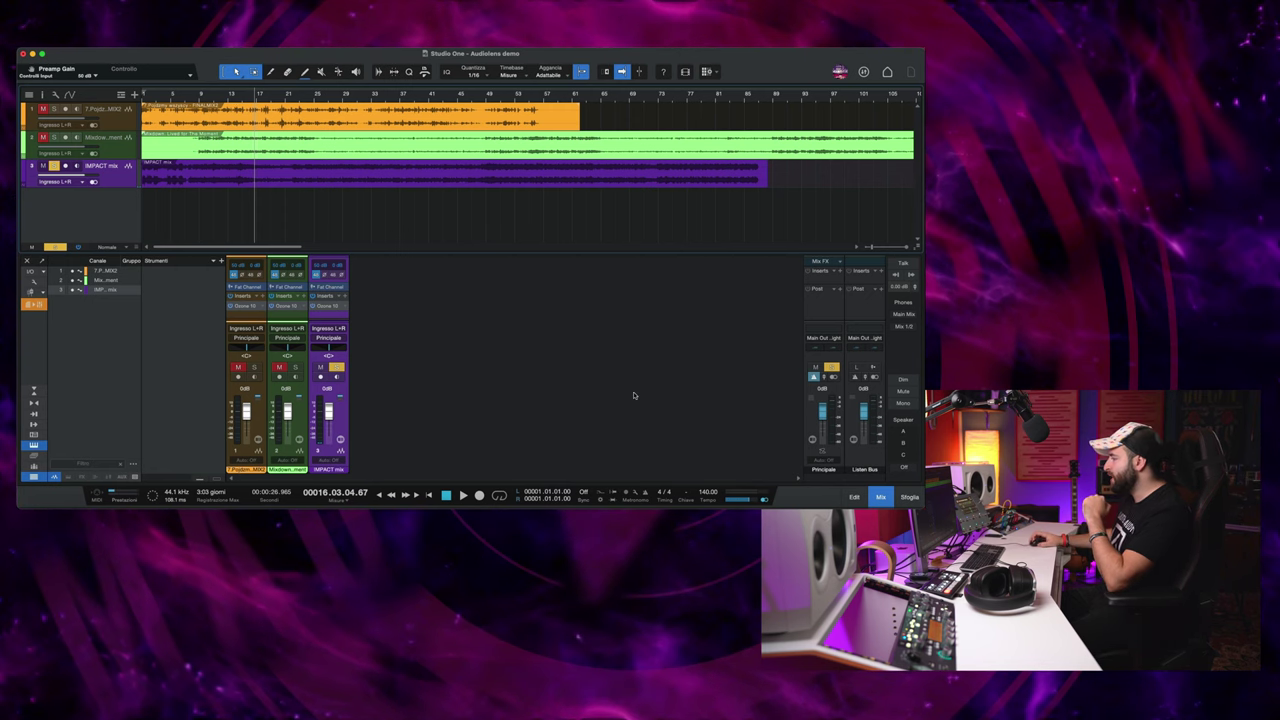
mouse_move(640, 715)
left_click(671, 498)
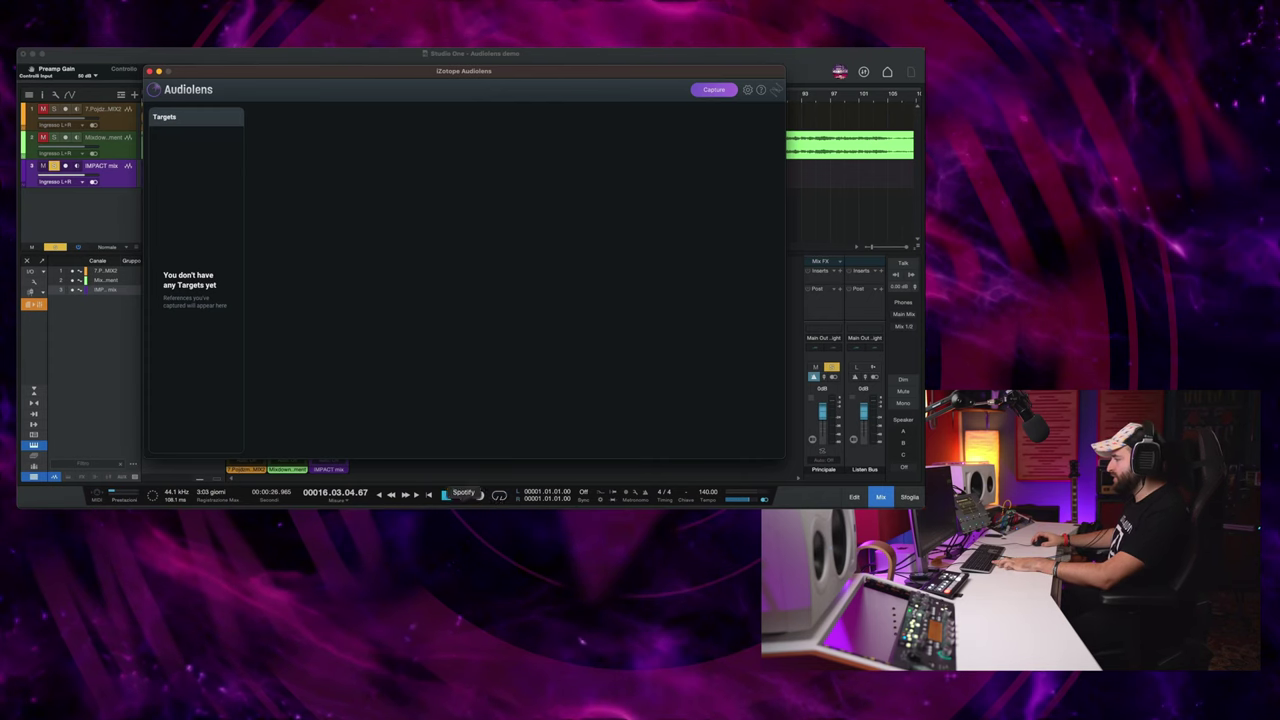
Play 'Our Lives' from the Anacrusis album in Spotify so Audiolens shows its live curve
left_click(463, 500)
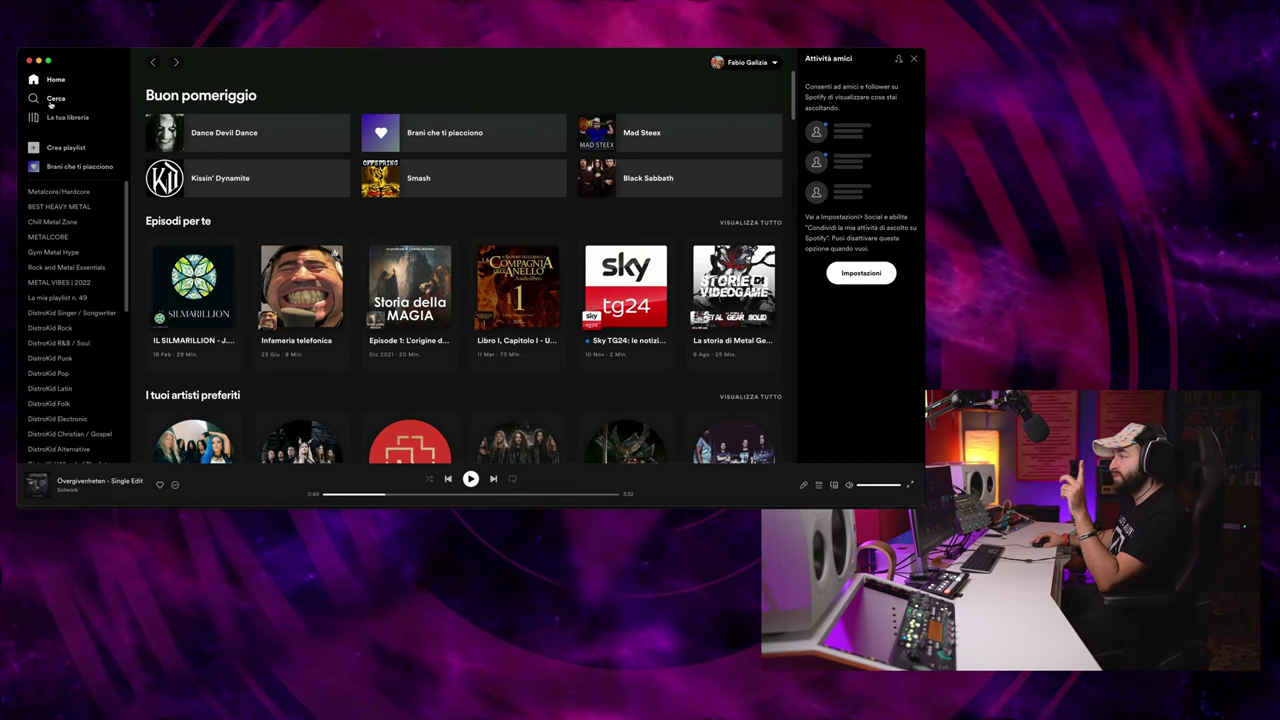
left_click(52, 99)
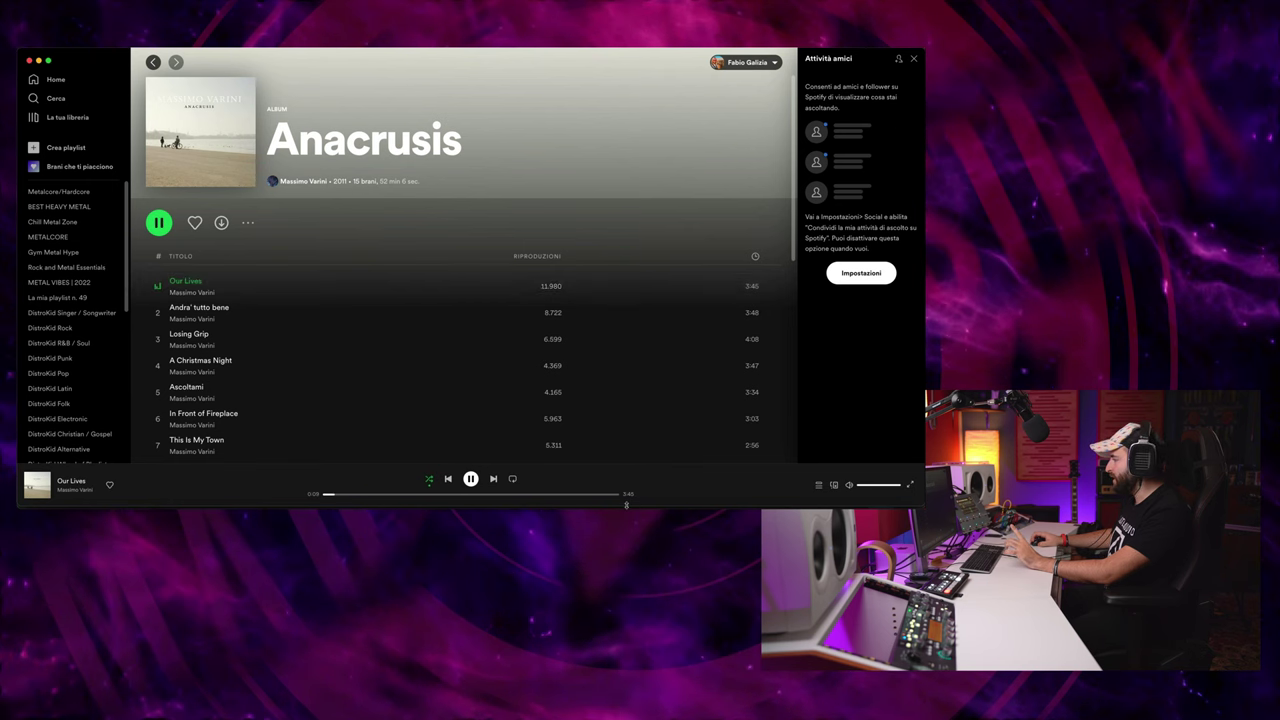
left_click(687, 500)
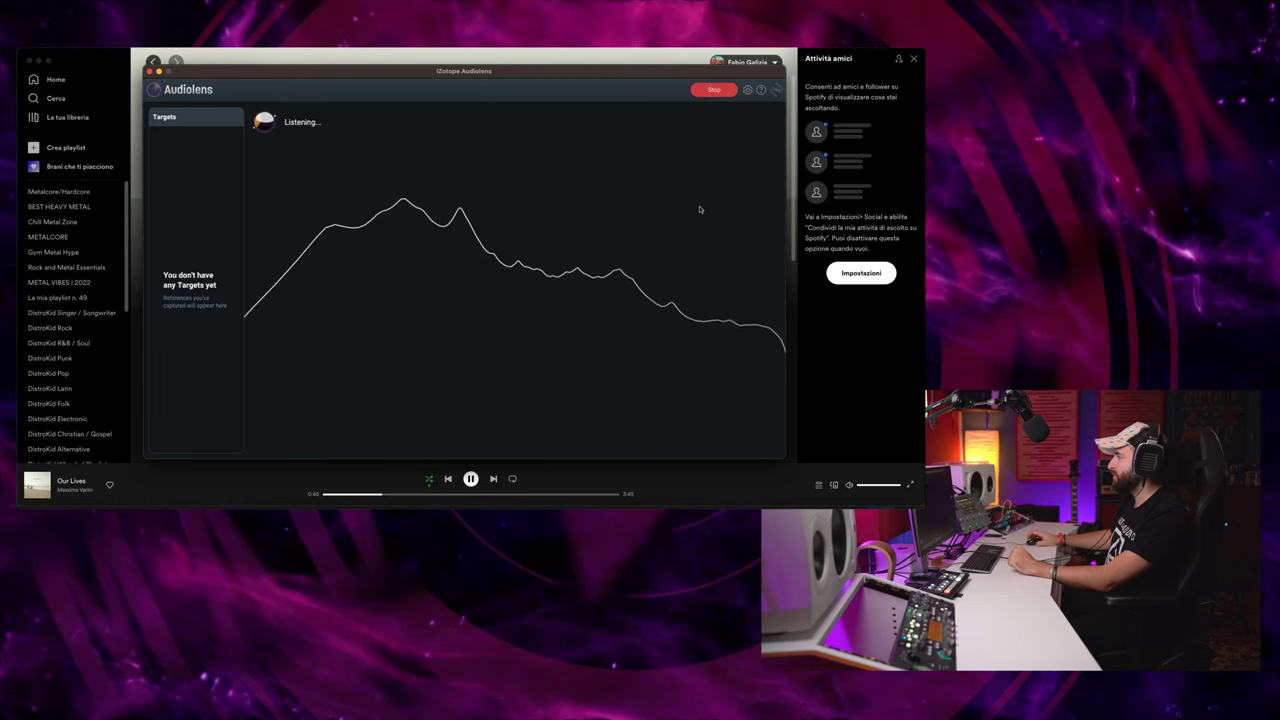
Stop the capture and save it as the 'Acoustic Vanini reference' target
left_click(715, 92)
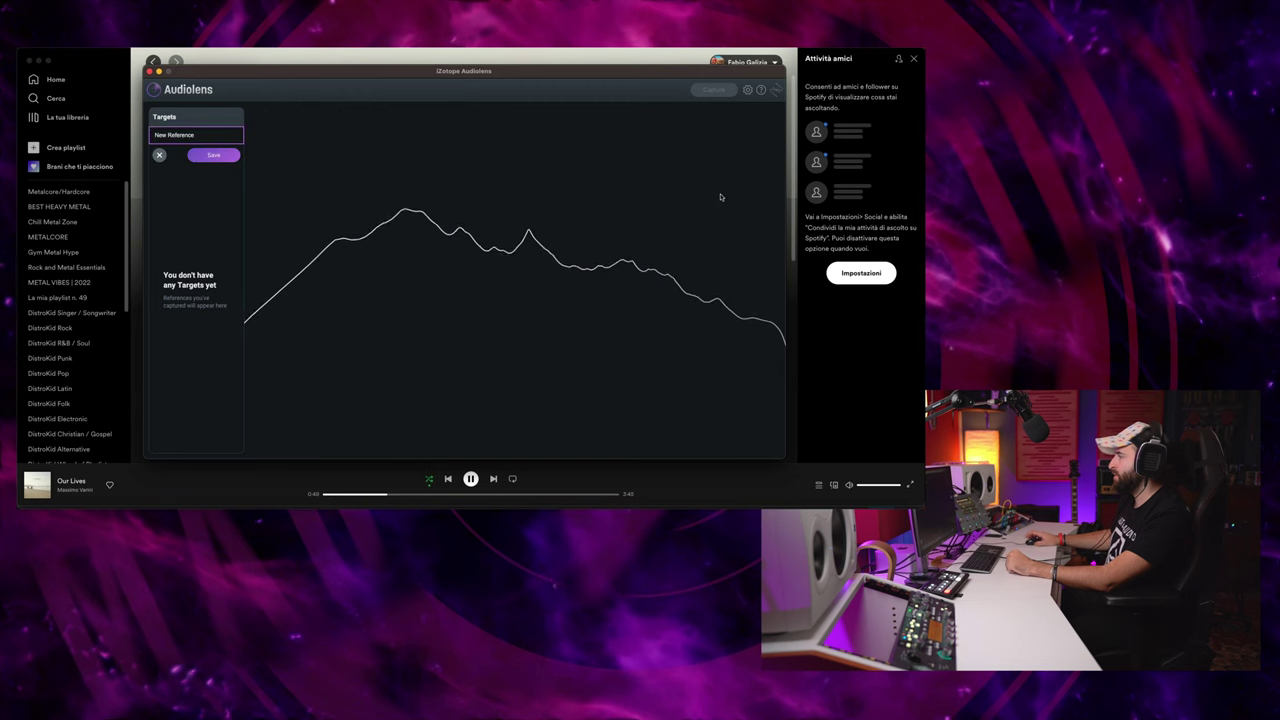
key("super+a")
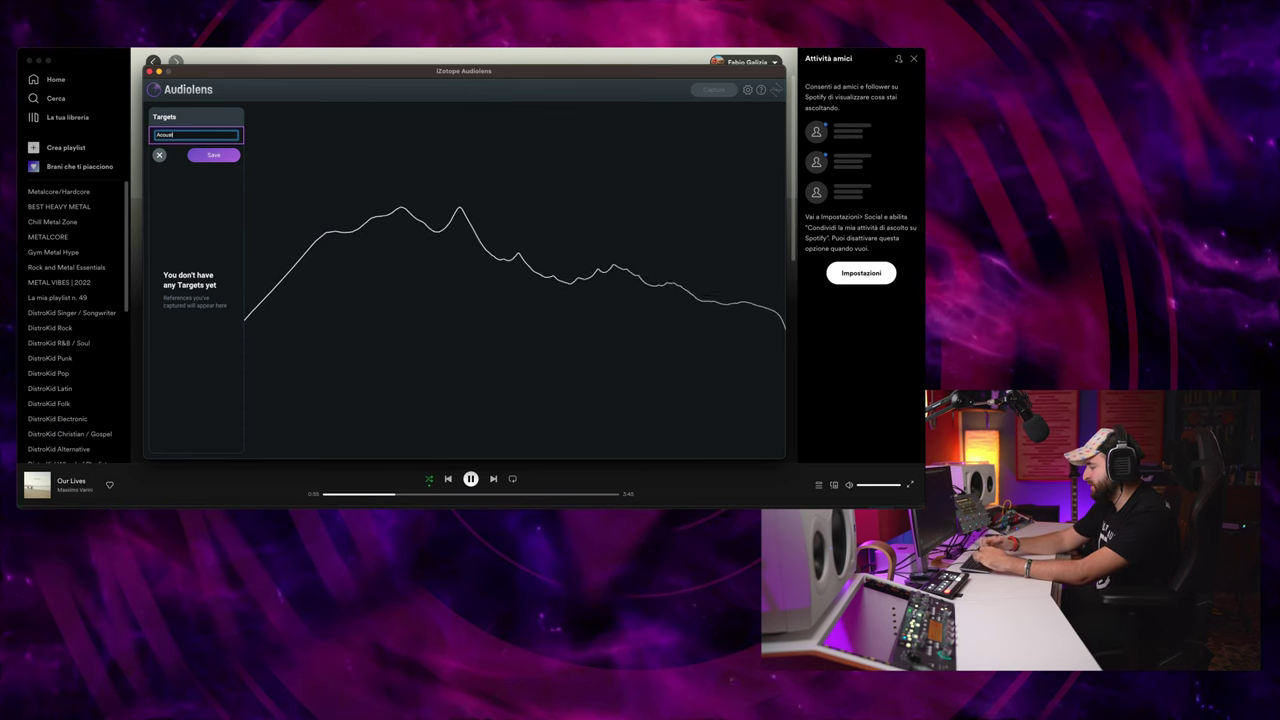
type("ic")
type(" Ve")
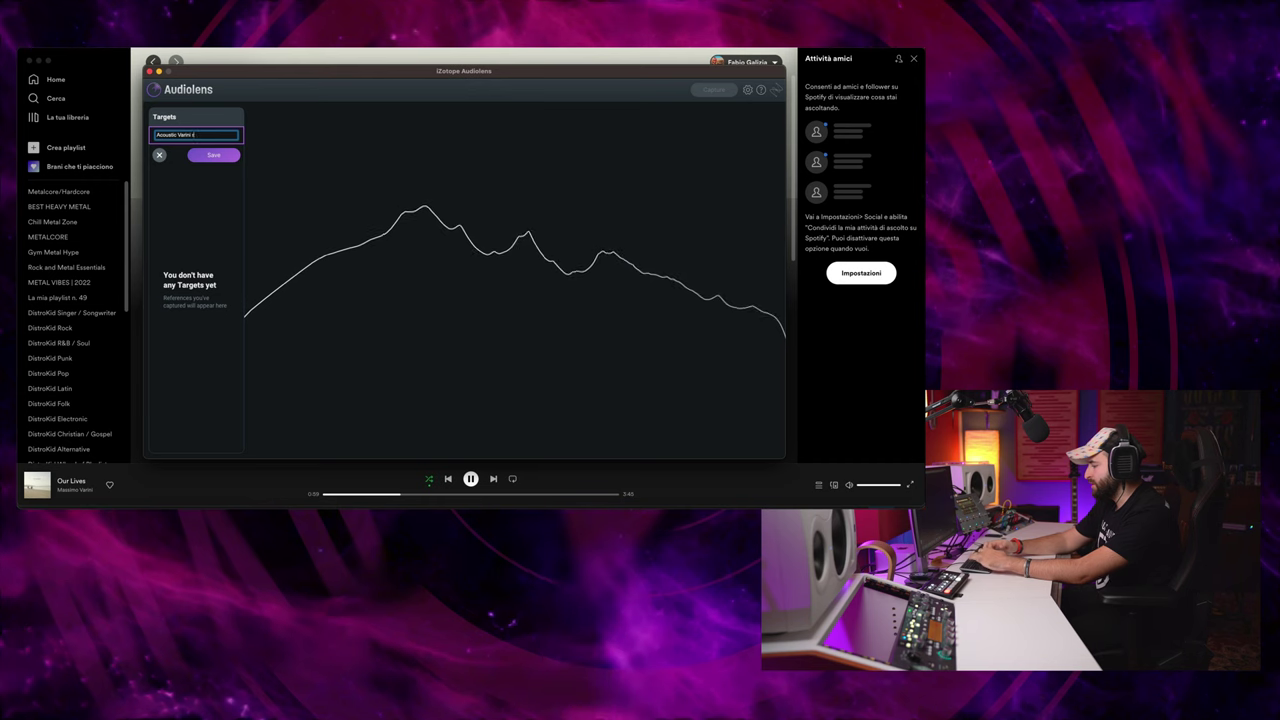
type(" reference")
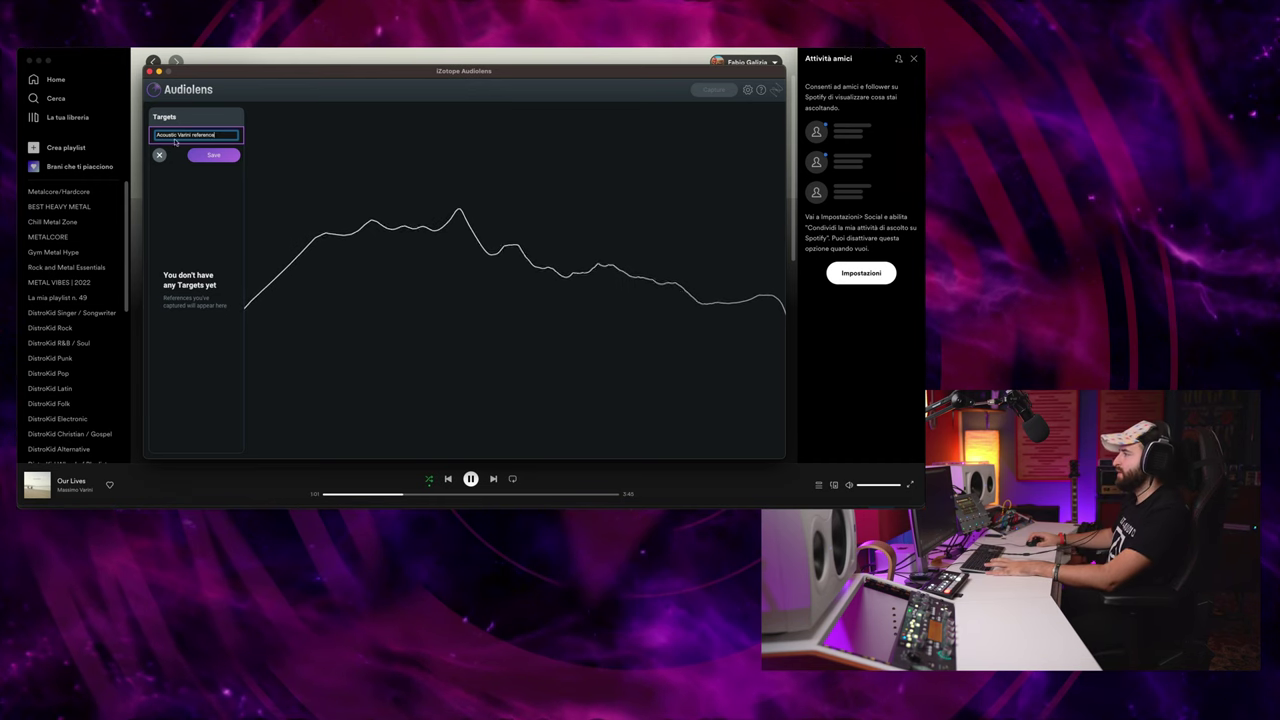
left_click(217, 158)
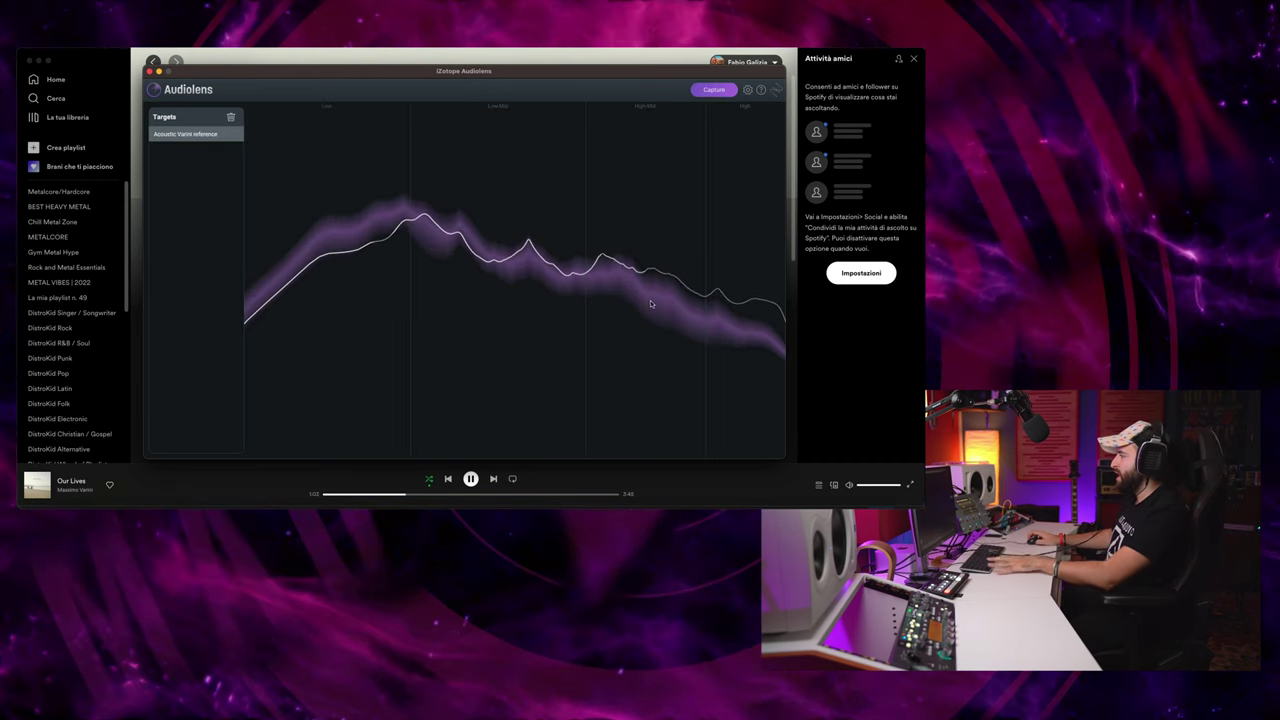
Pause Spotify playback so only the saved reference band remains in Audiolens
left_click(470, 502)
key("space")
left_click(663, 500)
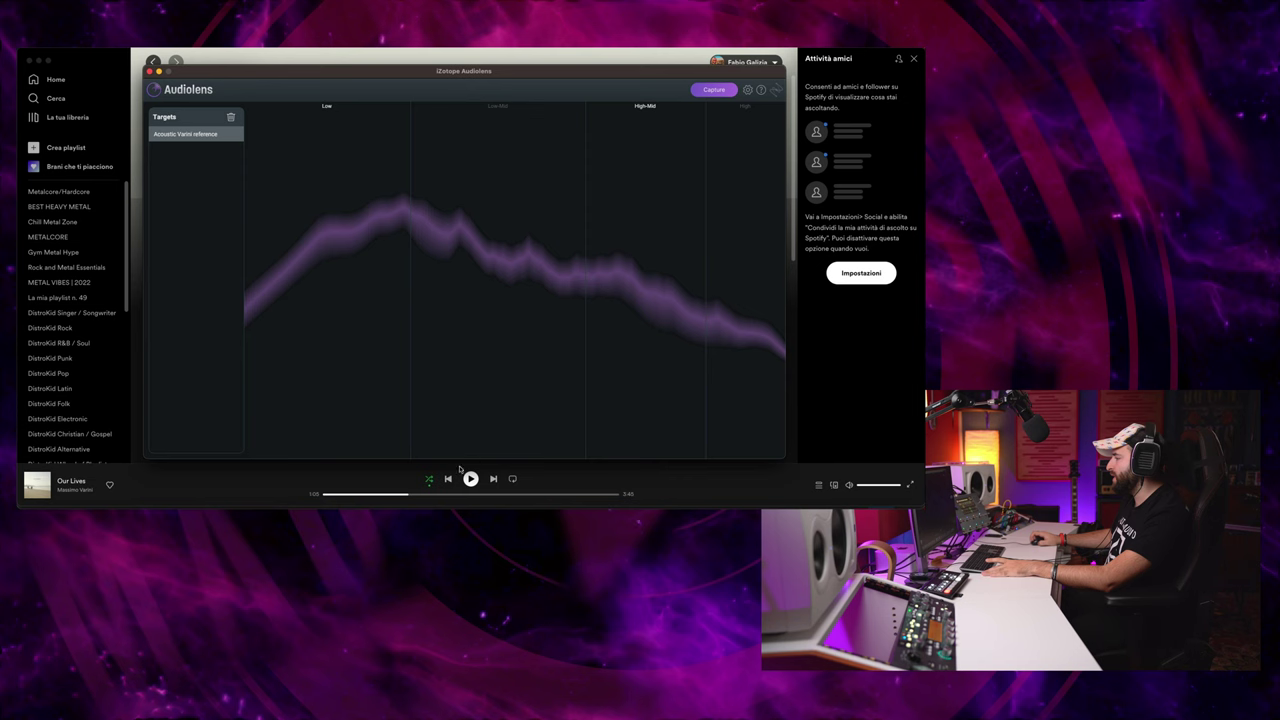
Play 'The Death Of Me' from Asking Alexandria's From Death To Destiny in Spotify
left_click(474, 496)
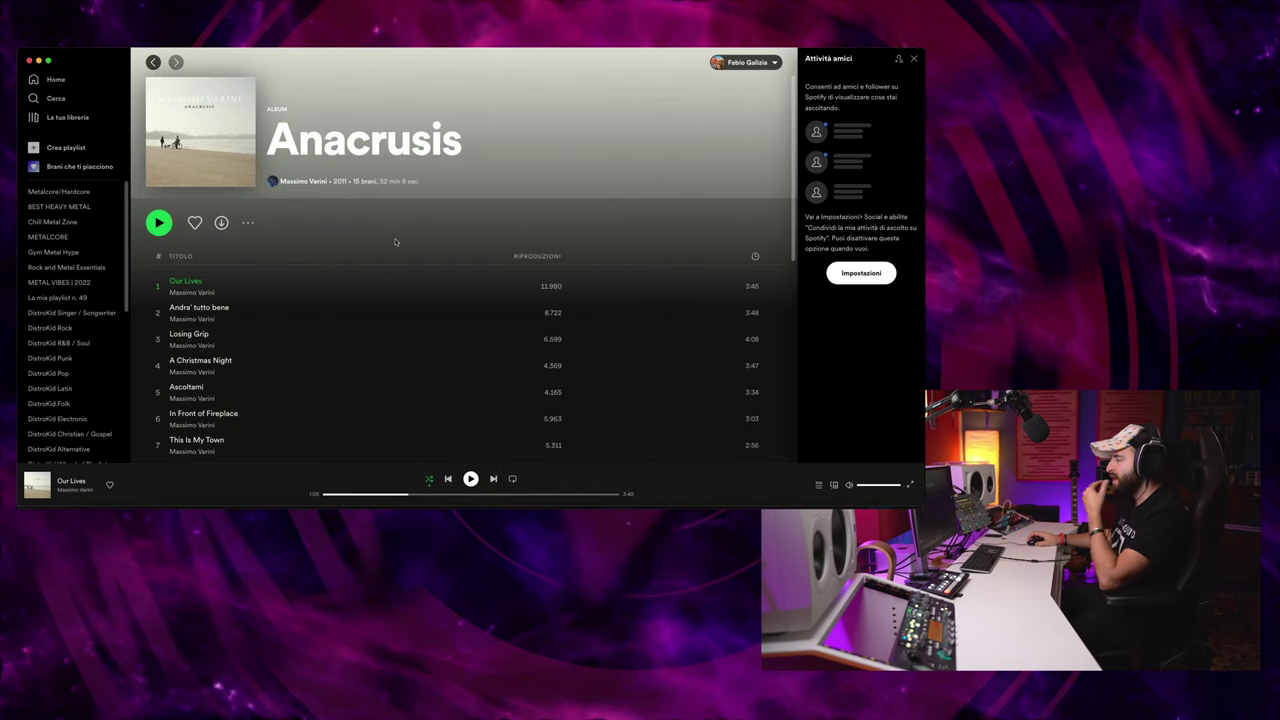
left_click(54, 98)
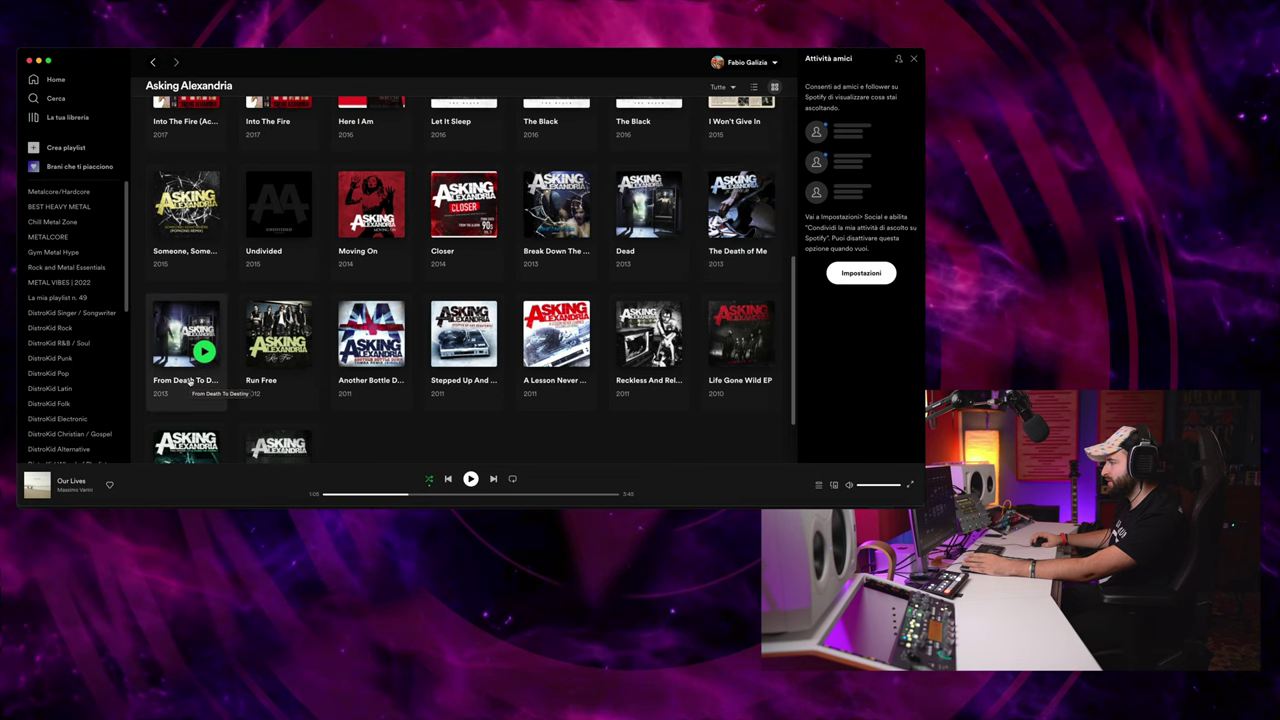
left_click(189, 381)
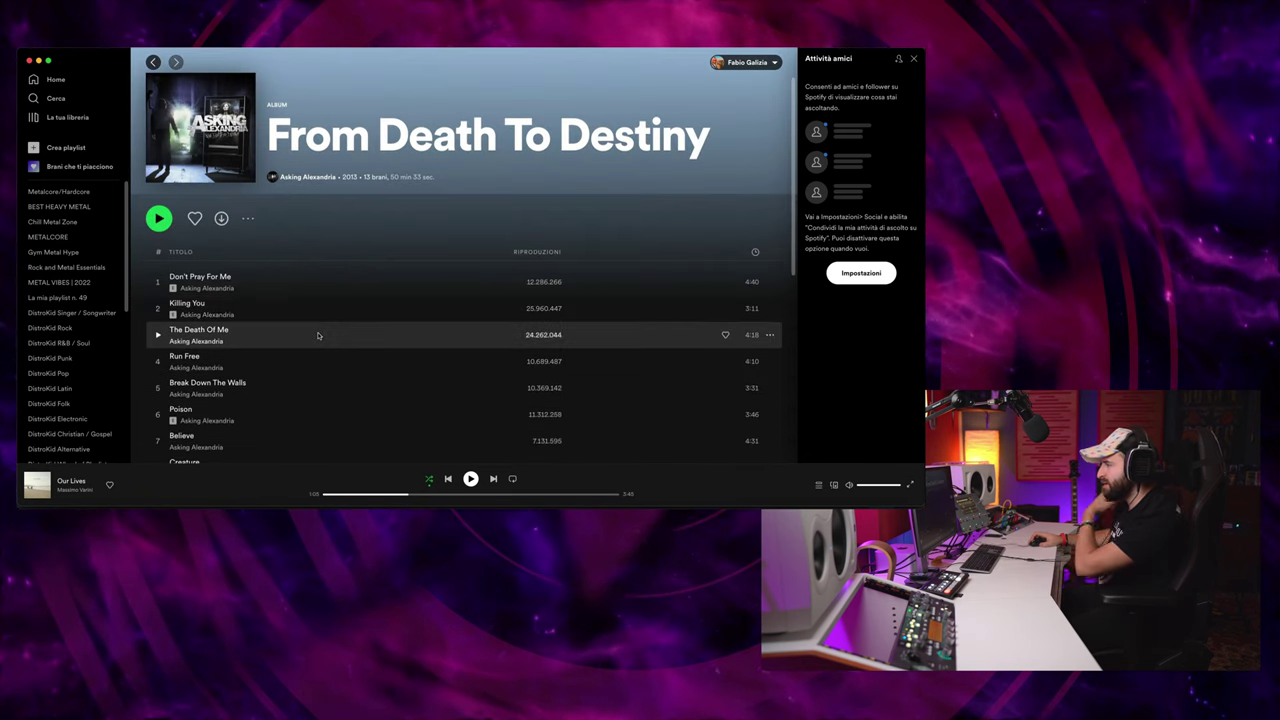
double_click(313, 333)
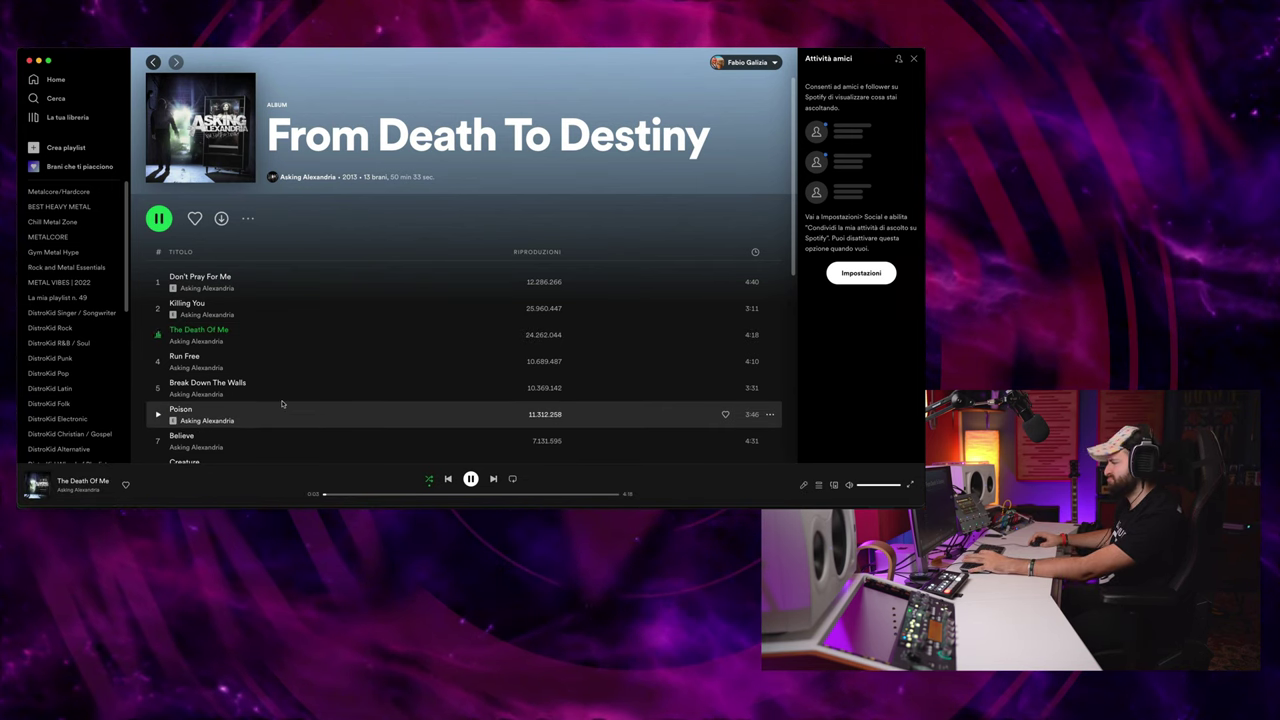
mouse_move(595, 498)
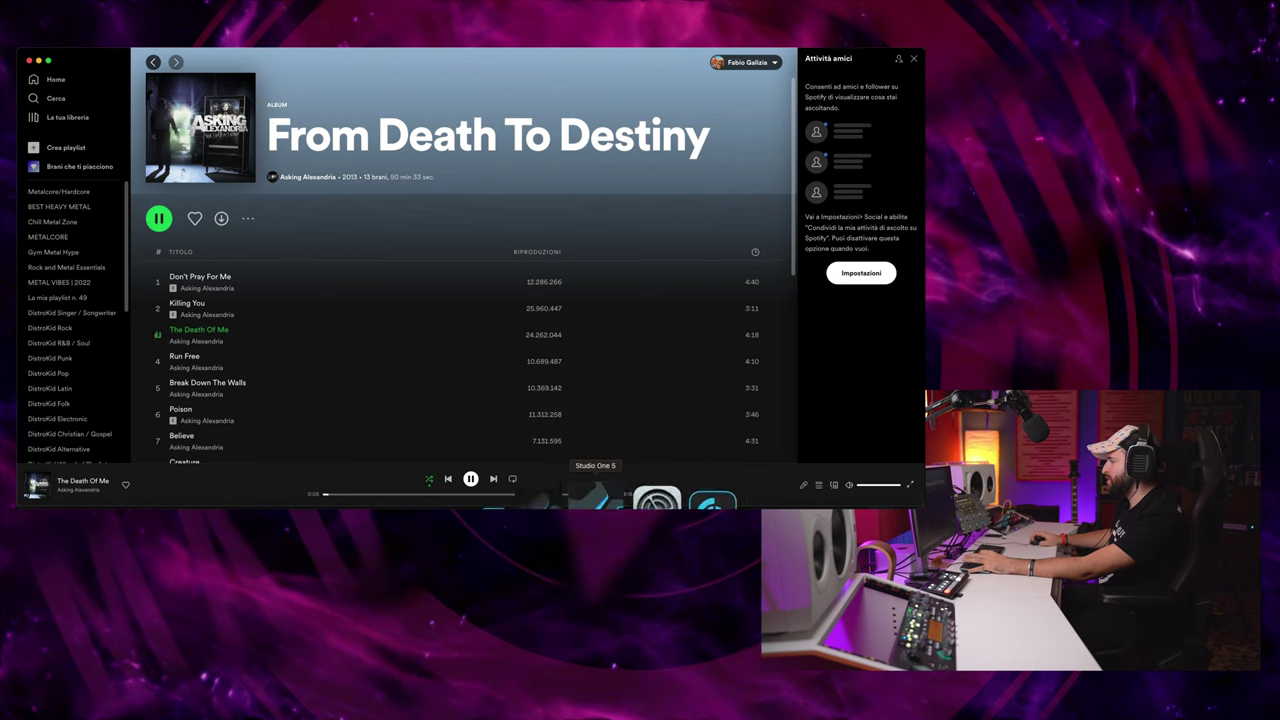
Capture the metal track's tonal balance and save it as the 'Metalcore Asking' target
left_click(663, 500)
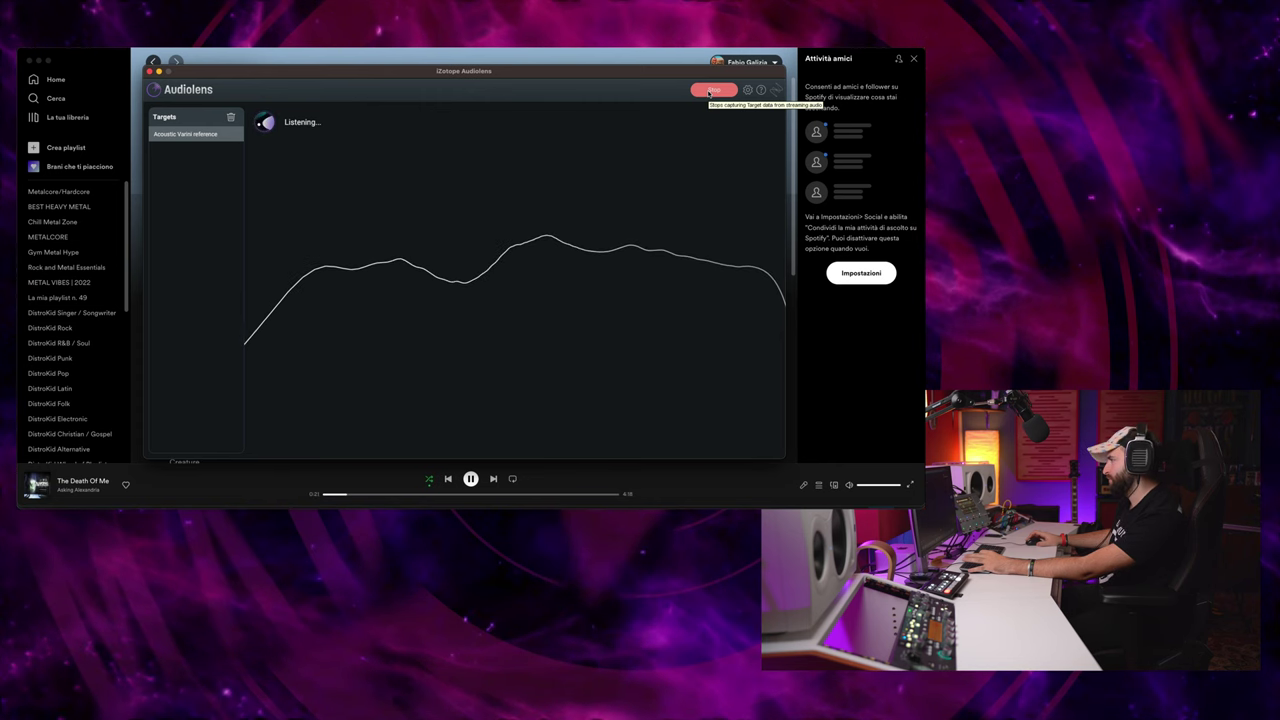
left_click(709, 91)
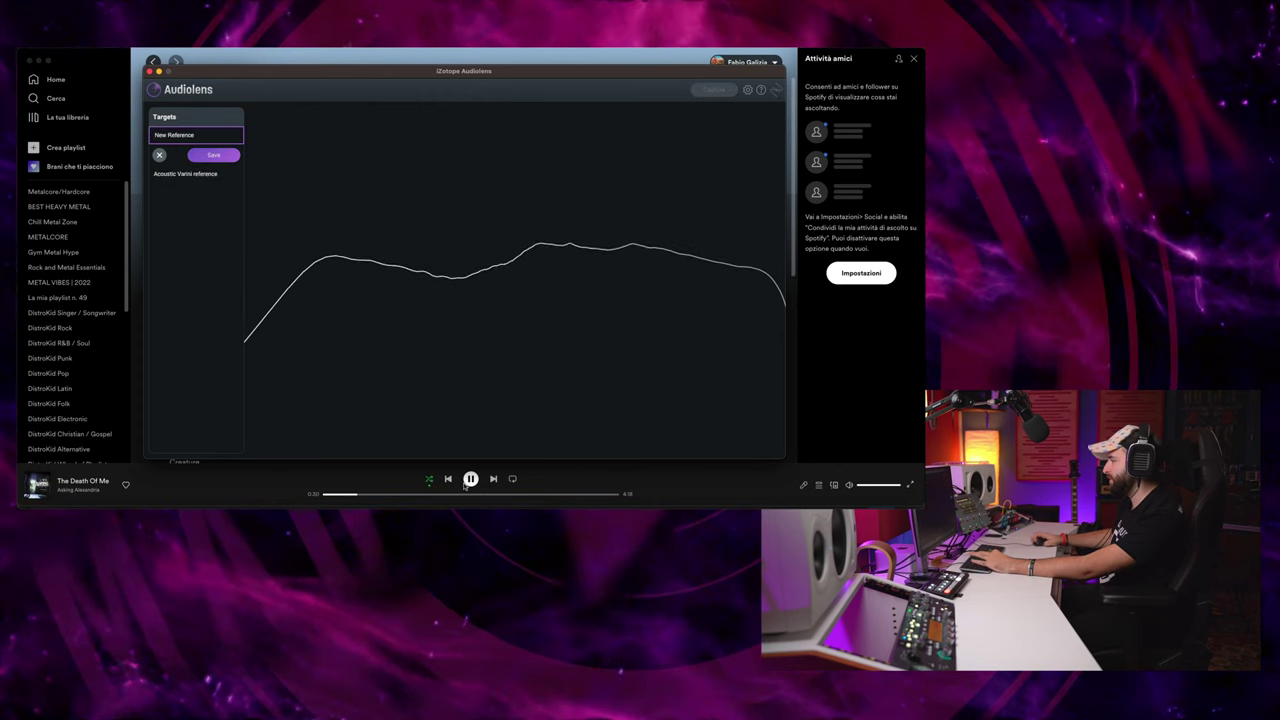
left_click(470, 481)
left_click(684, 502)
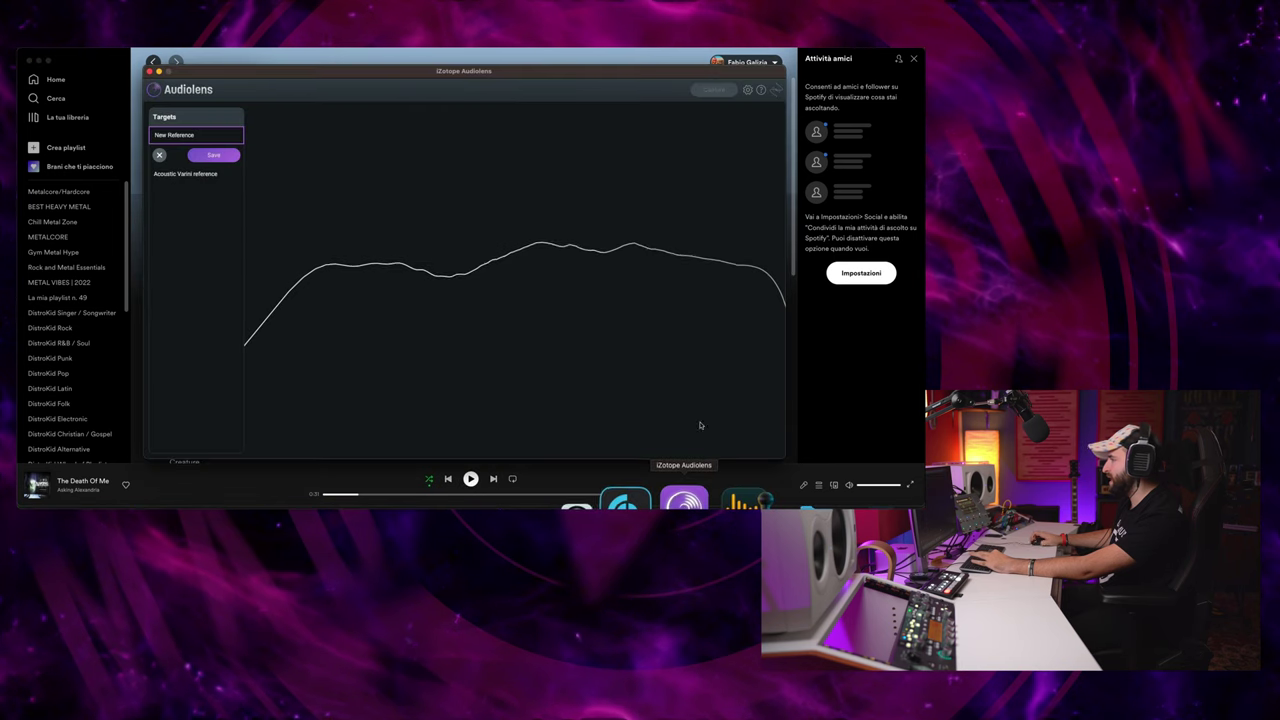
left_click(204, 135)
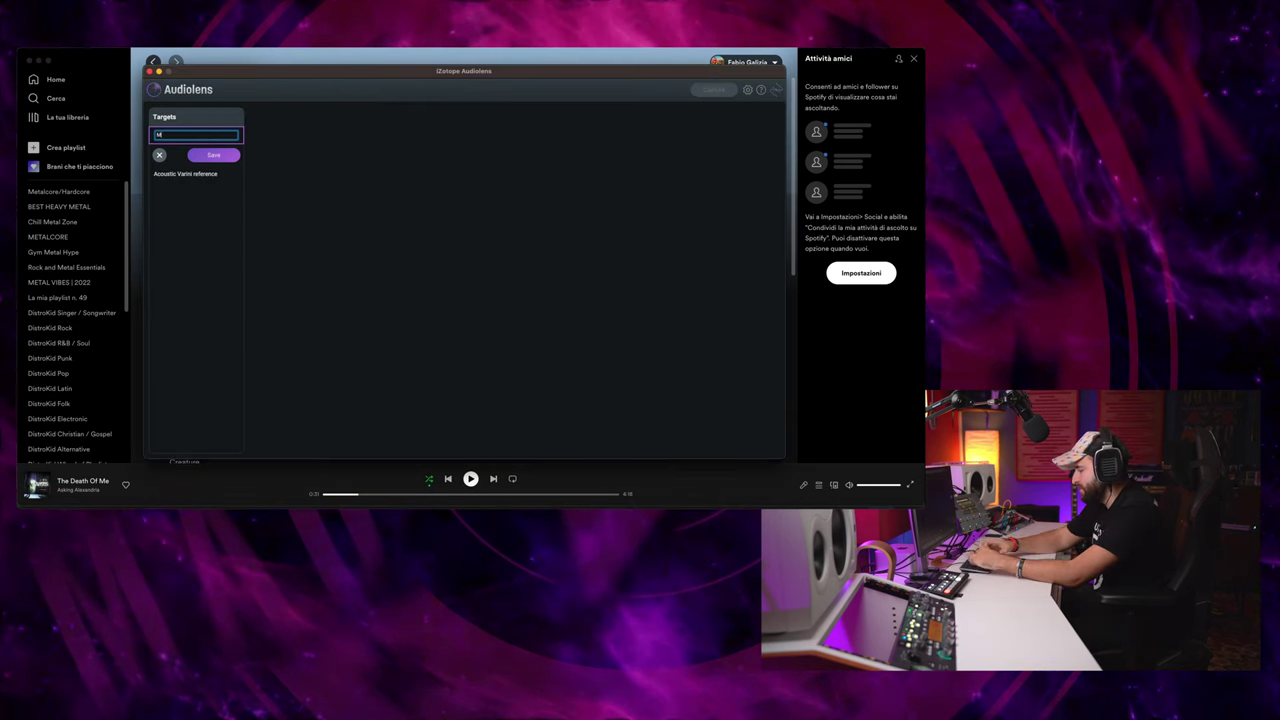
type("Metalcore Asking")
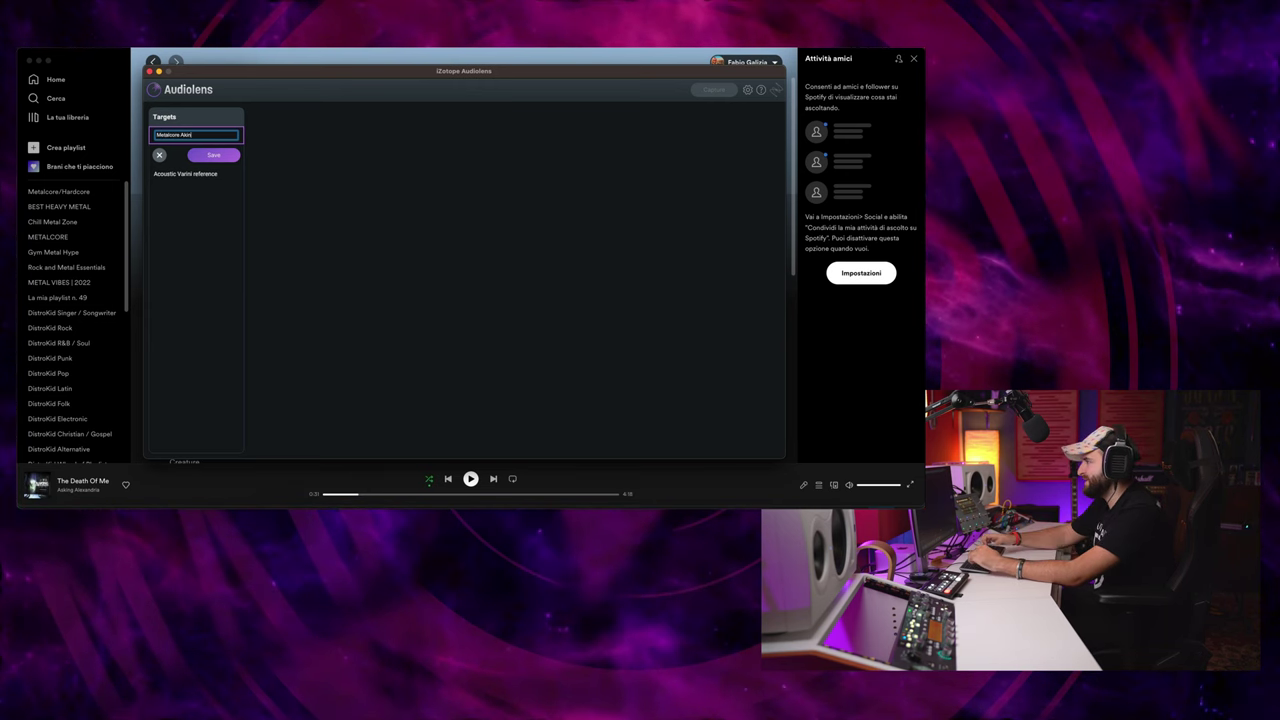
type("s")
type("g")
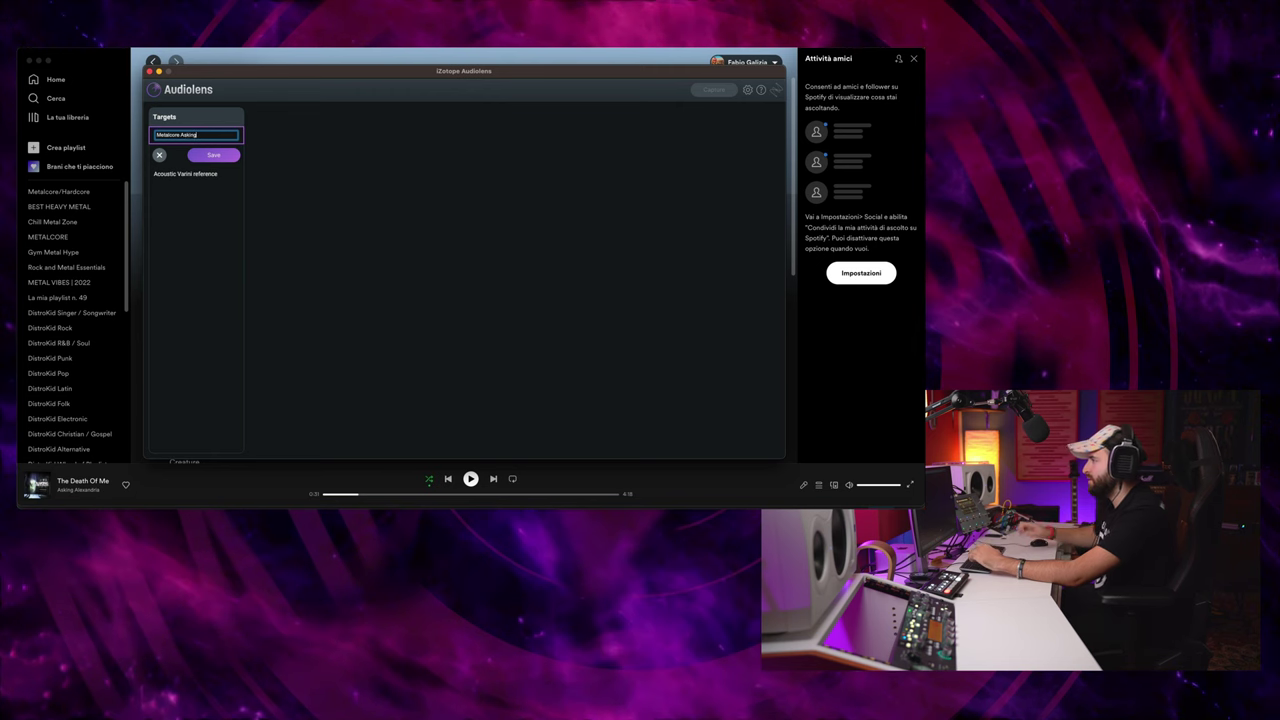
key("Return")
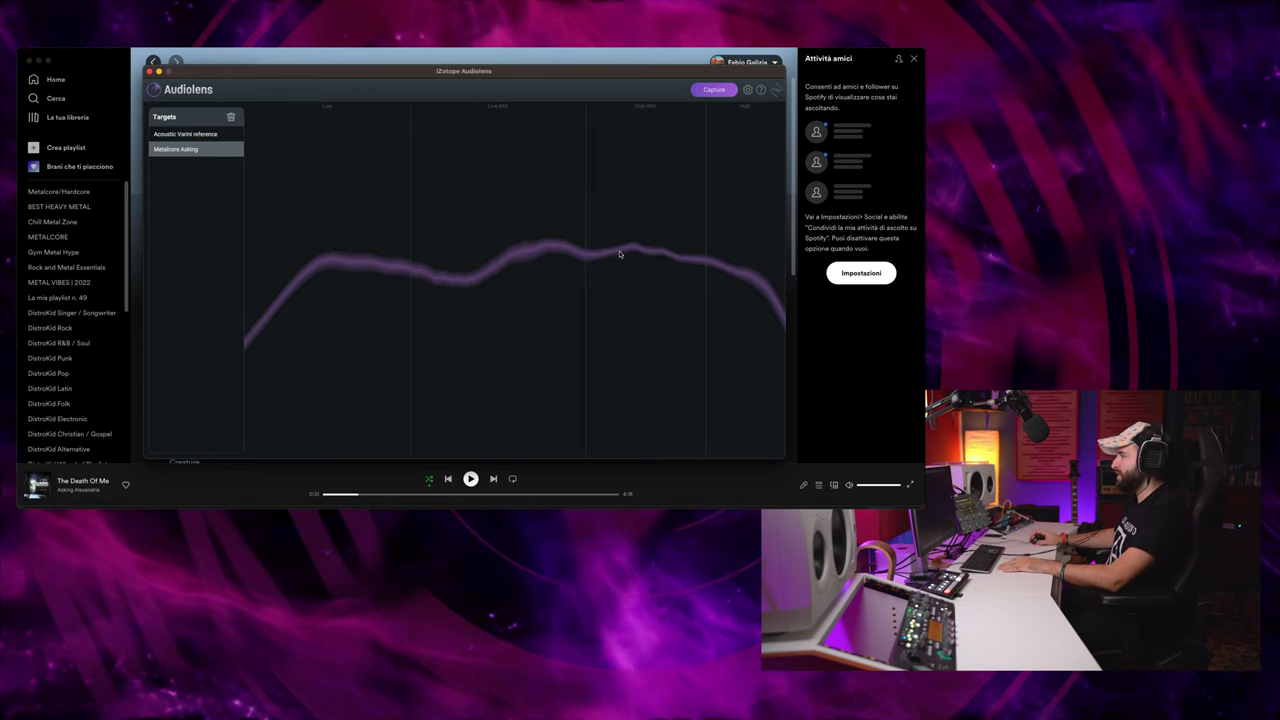
Compare the Acoustic Vanini and Metalcore Asking curves, then hide Audiolens
left_click(212, 134)
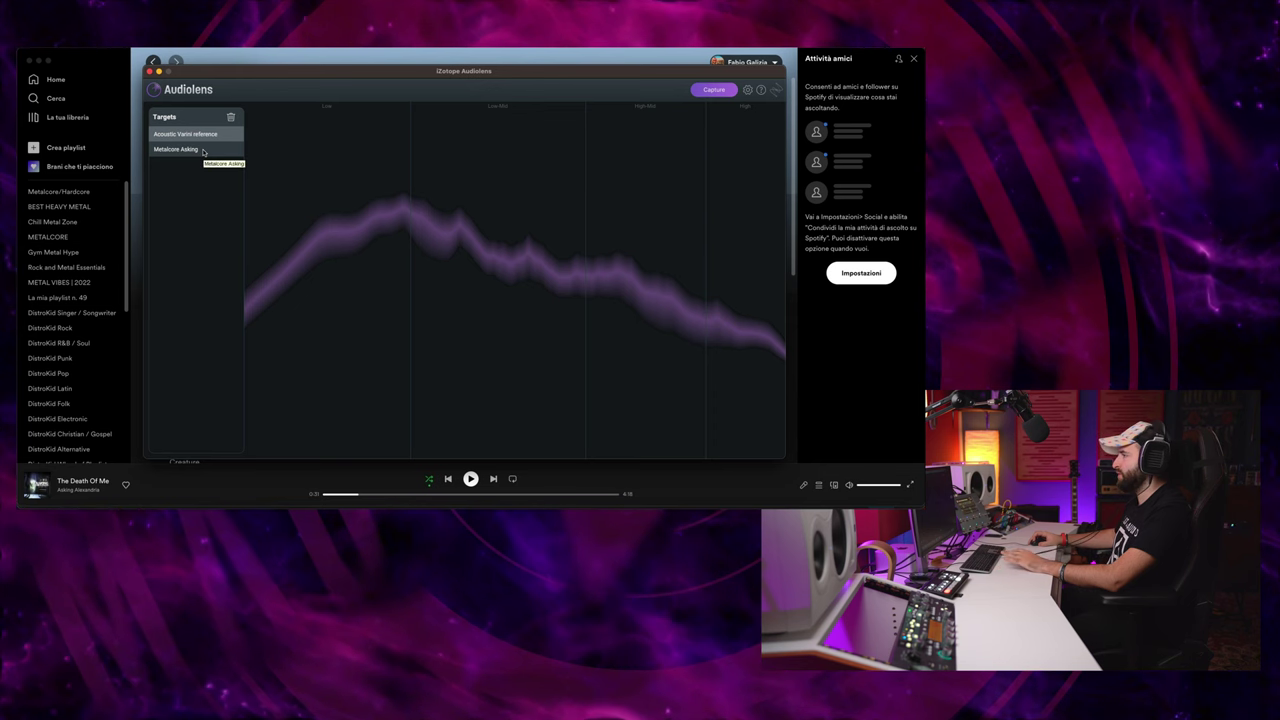
left_click(203, 151)
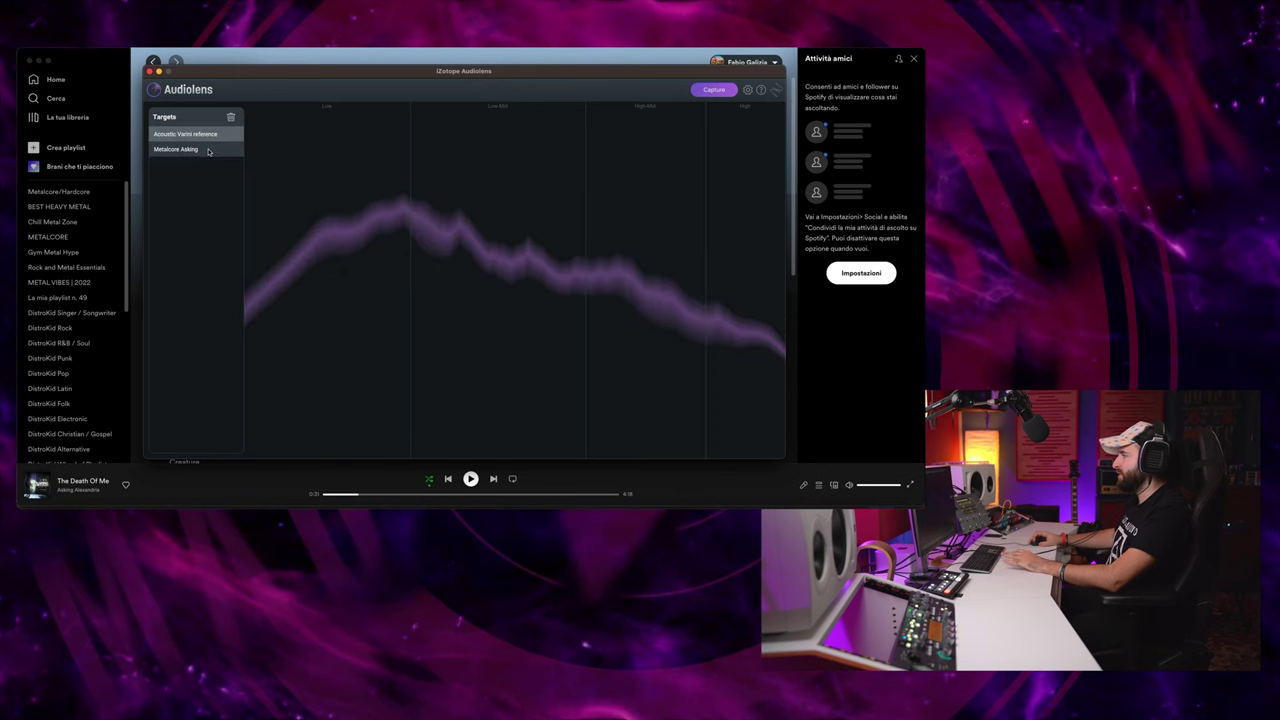
left_click(209, 151)
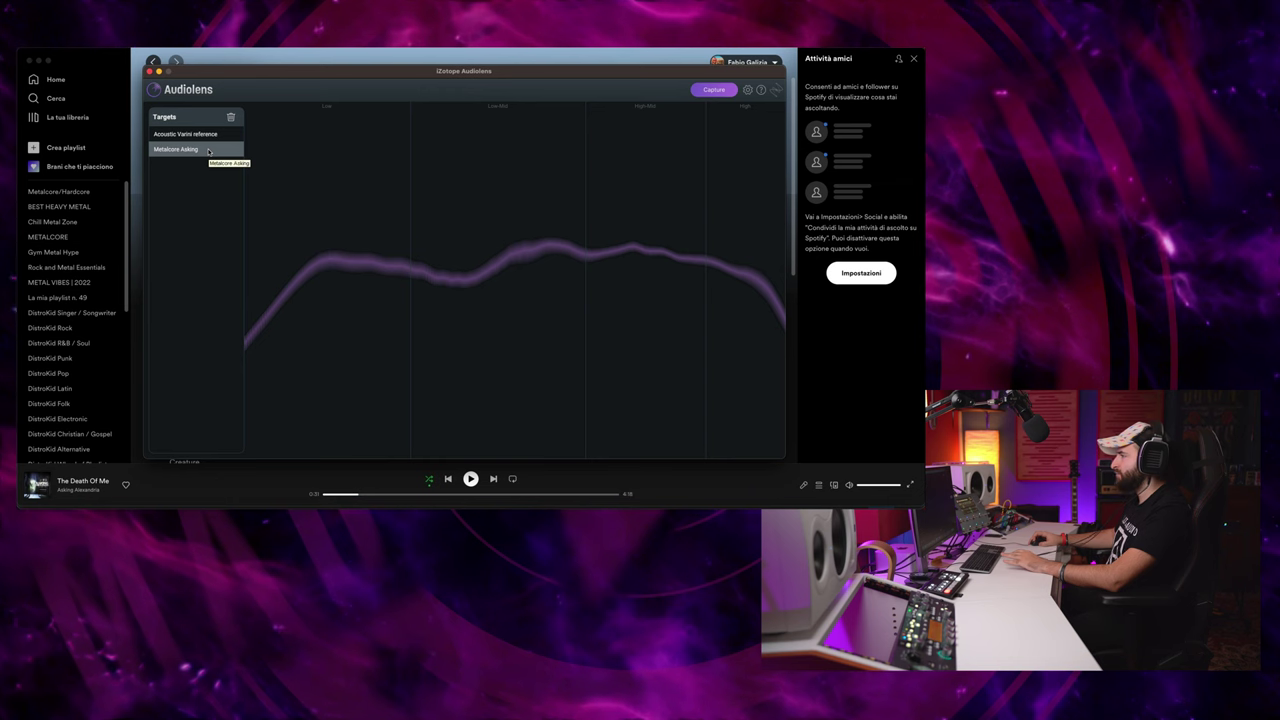
left_click(603, 496)
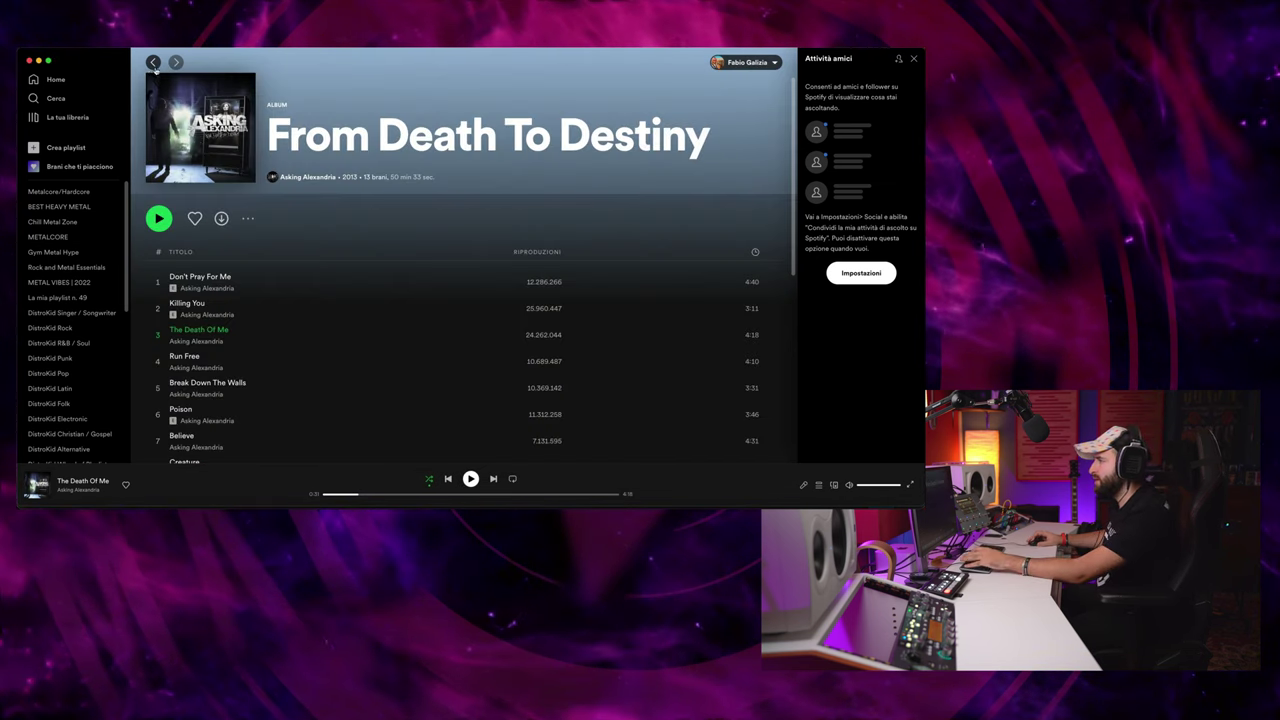
Search 'eminem' in Spotify, play 'Love The Way You Lie', and skip past the midpoint
left_click(55, 99)
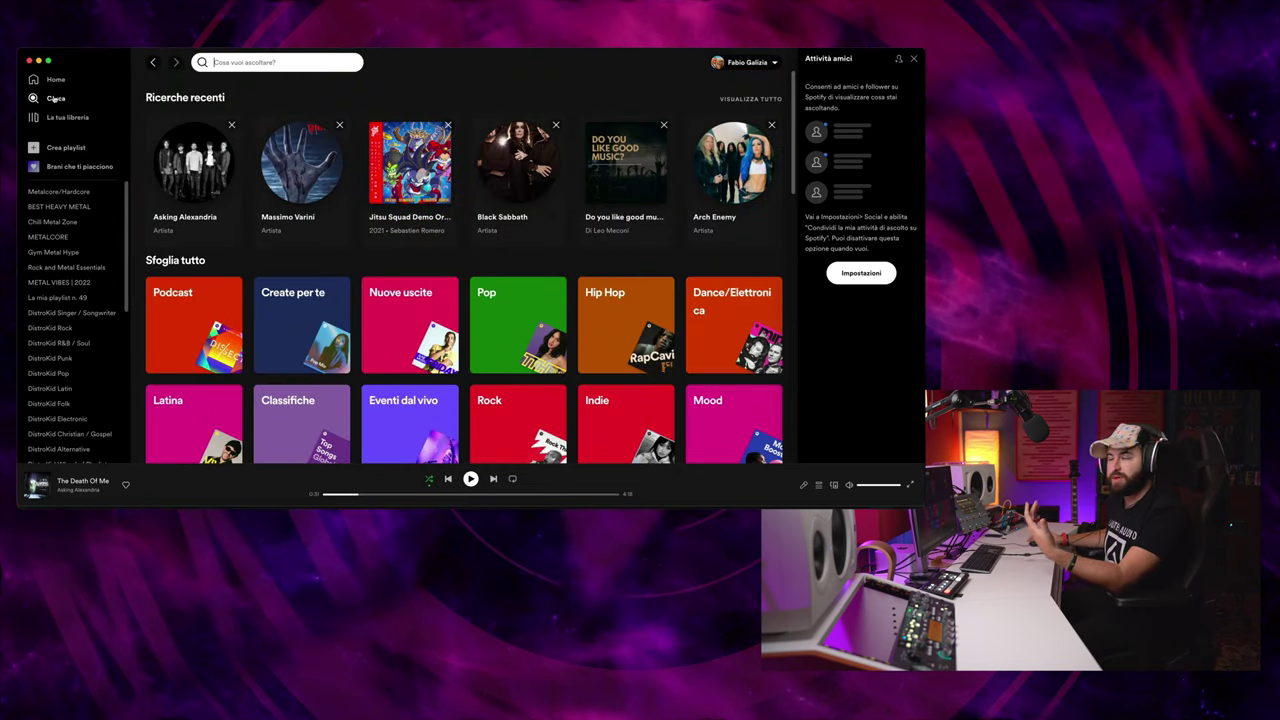
left_click(237, 62)
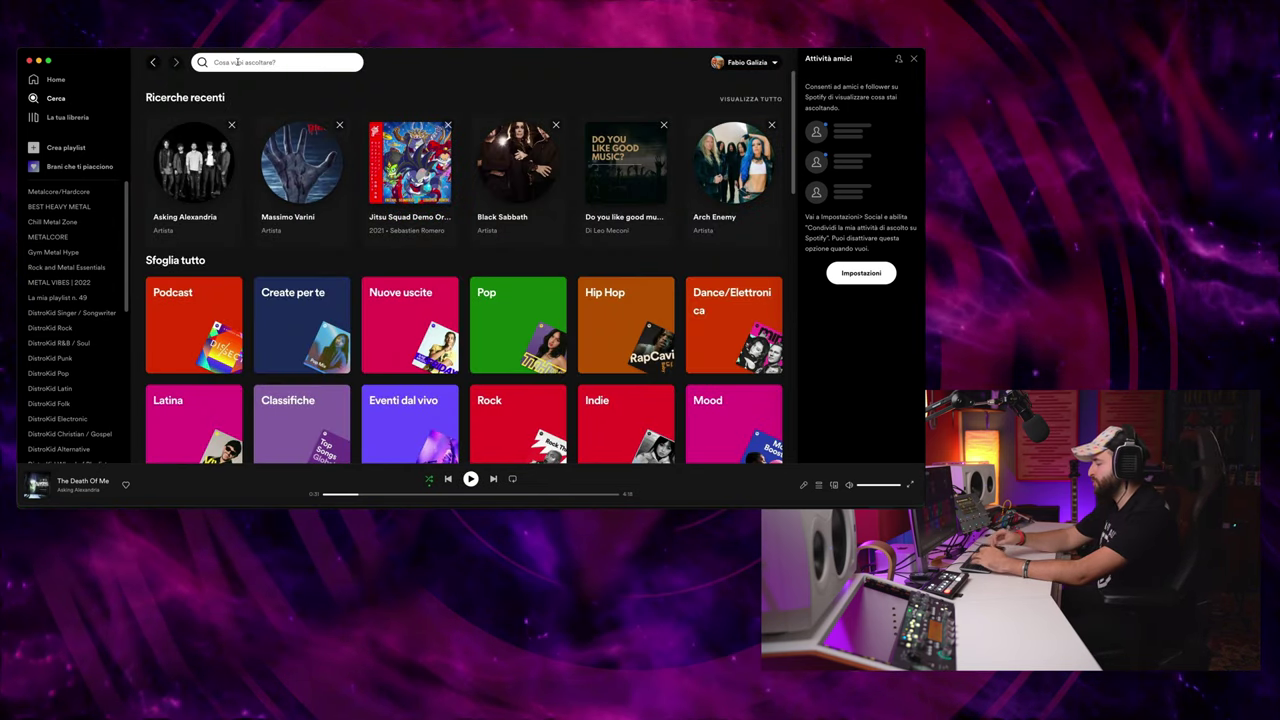
type("em")
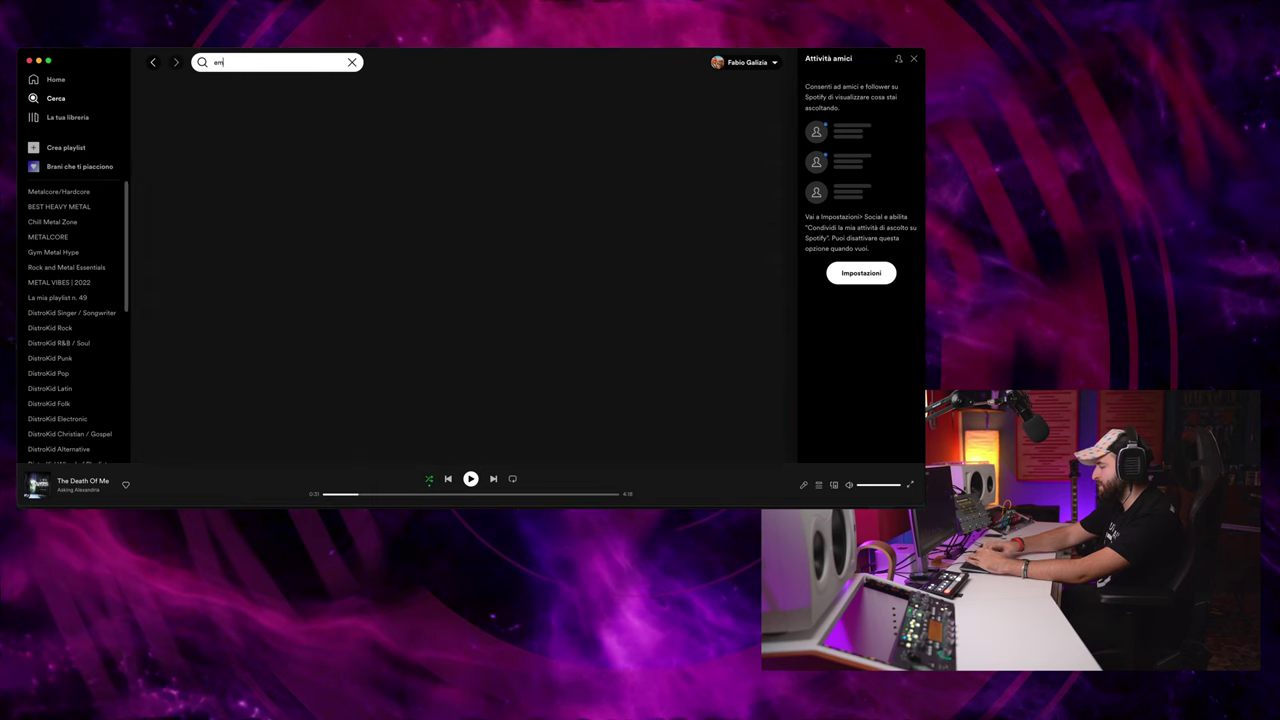
type("inem")
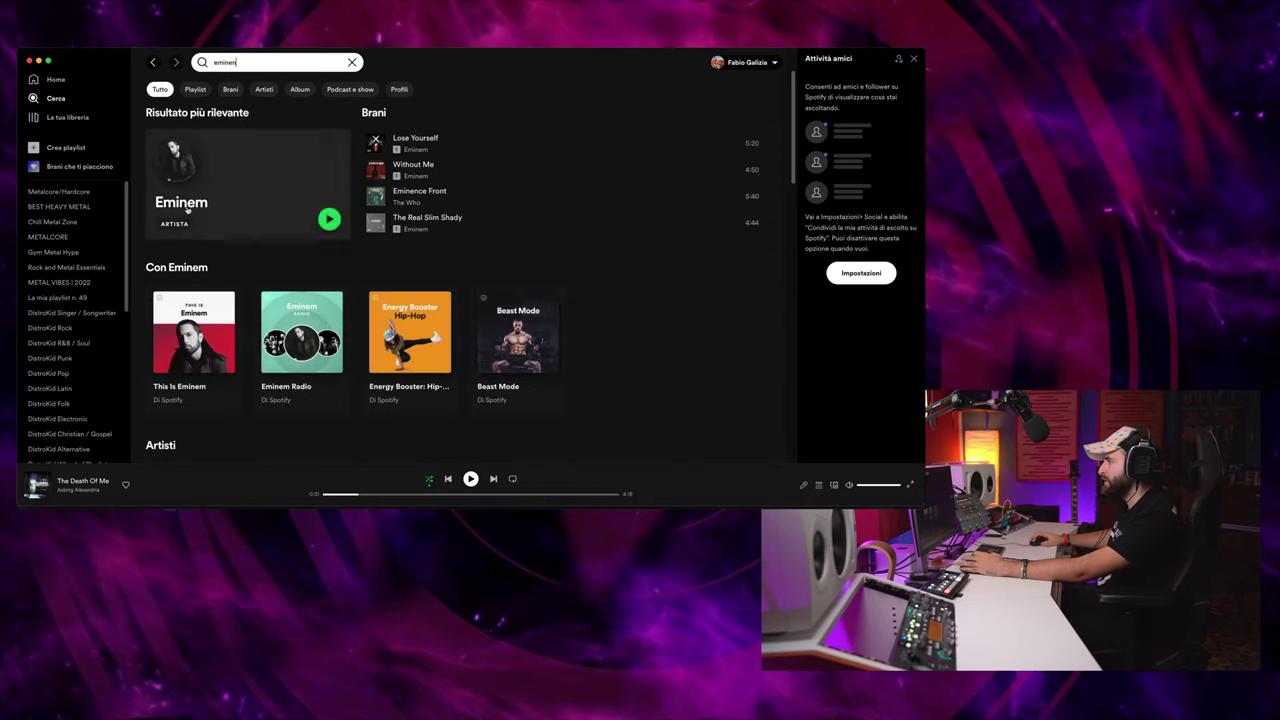
left_click(202, 210)
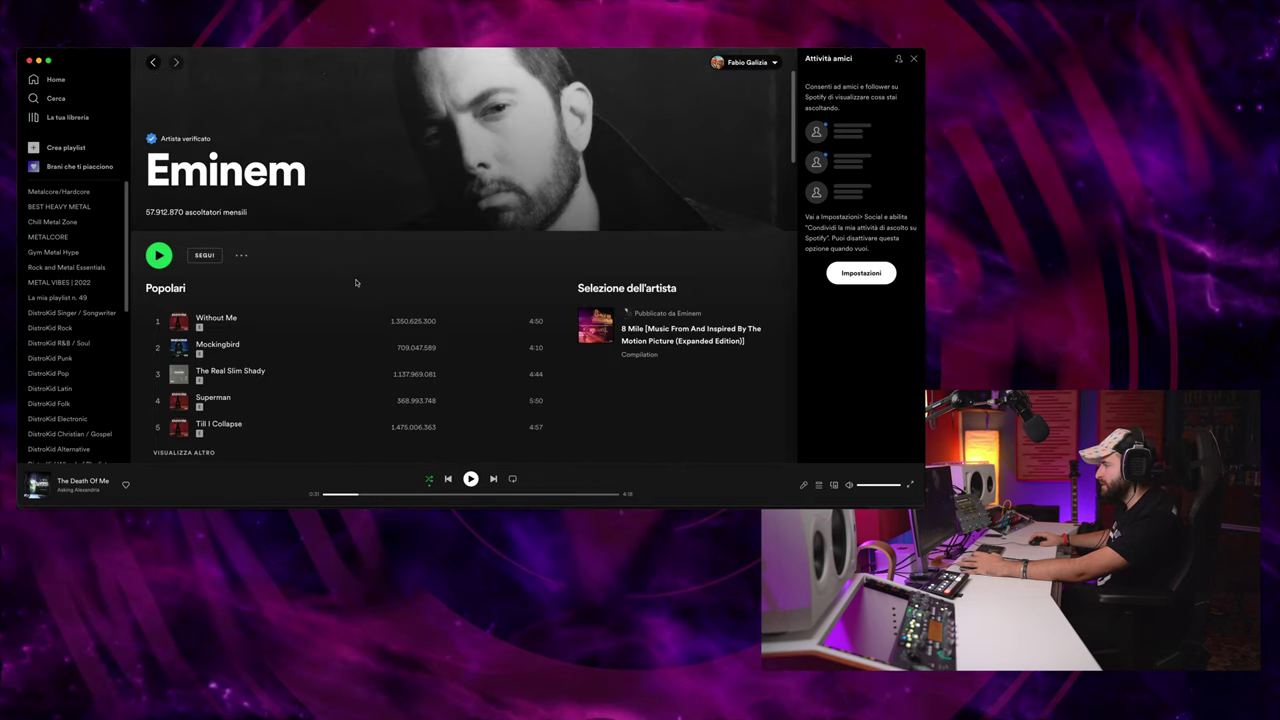
scroll(300, 300, "down", 3)
left_click(184, 308)
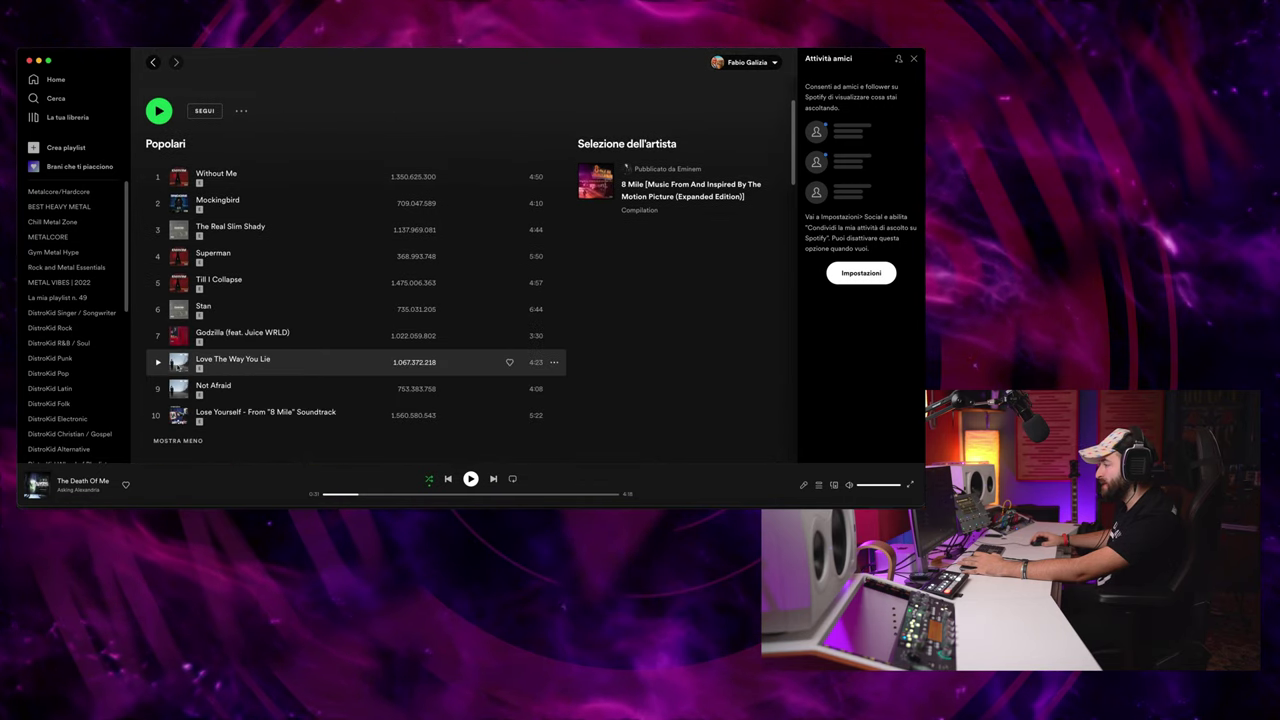
left_click(158, 362)
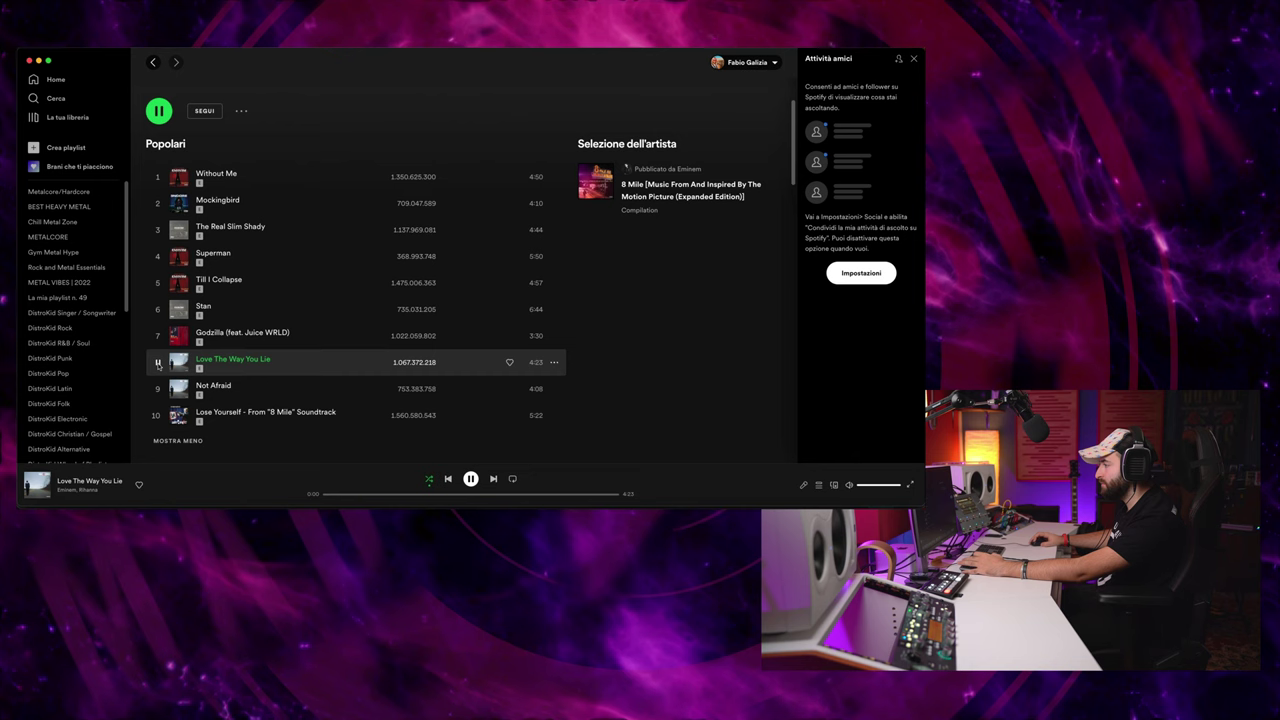
left_click_drag(323, 494, 418, 494)
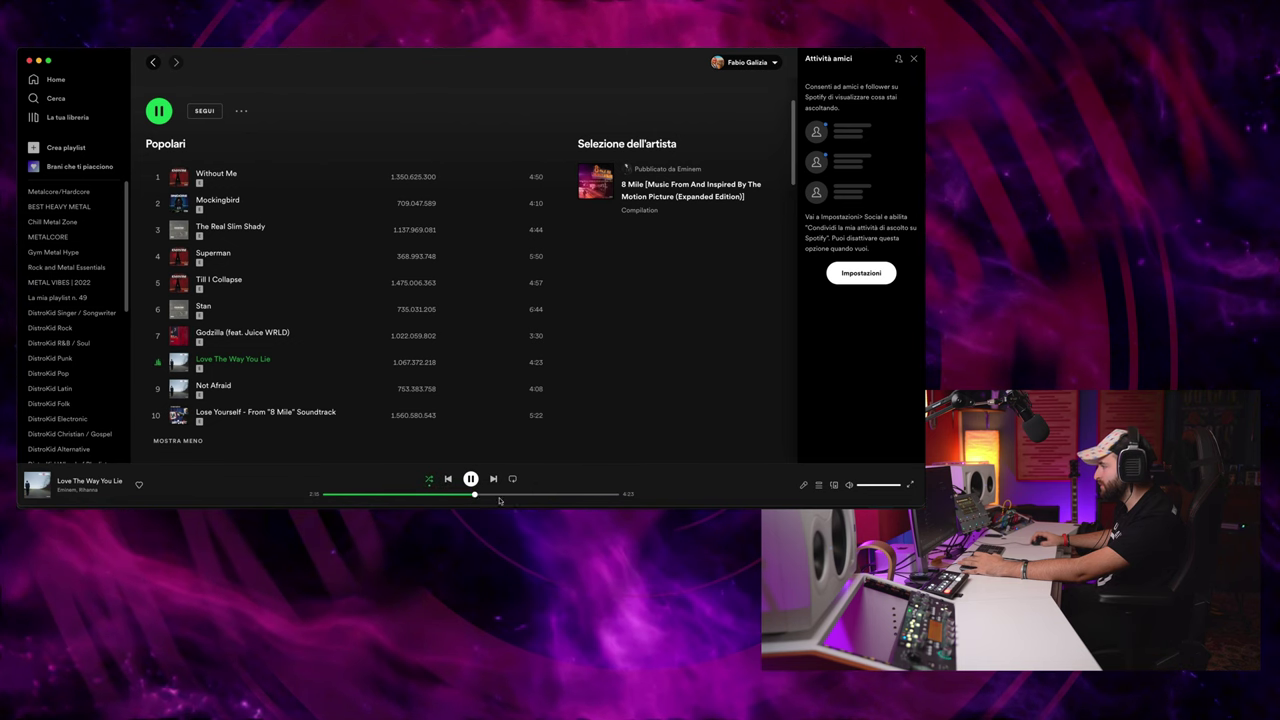
Capture the playing song in Audiolens as the 'Eminem Rihanna' target and view its curve
mouse_move(717, 499)
left_click(658, 500)
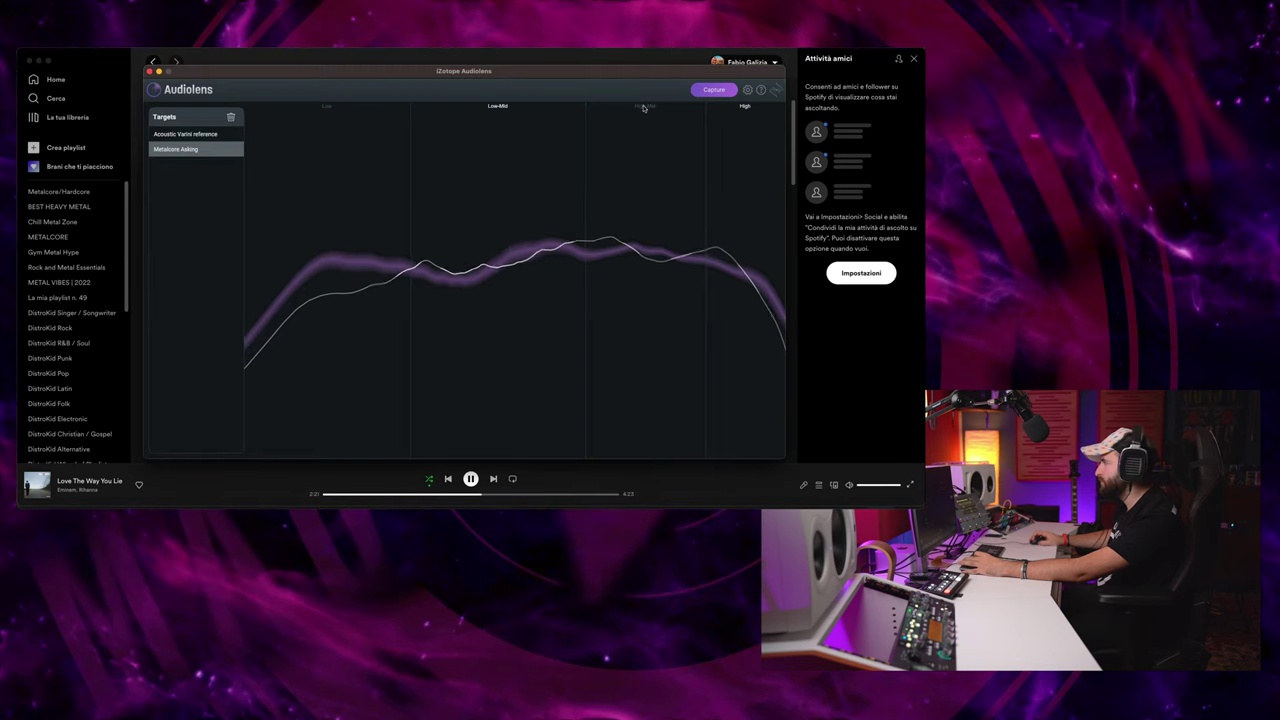
left_click(714, 90)
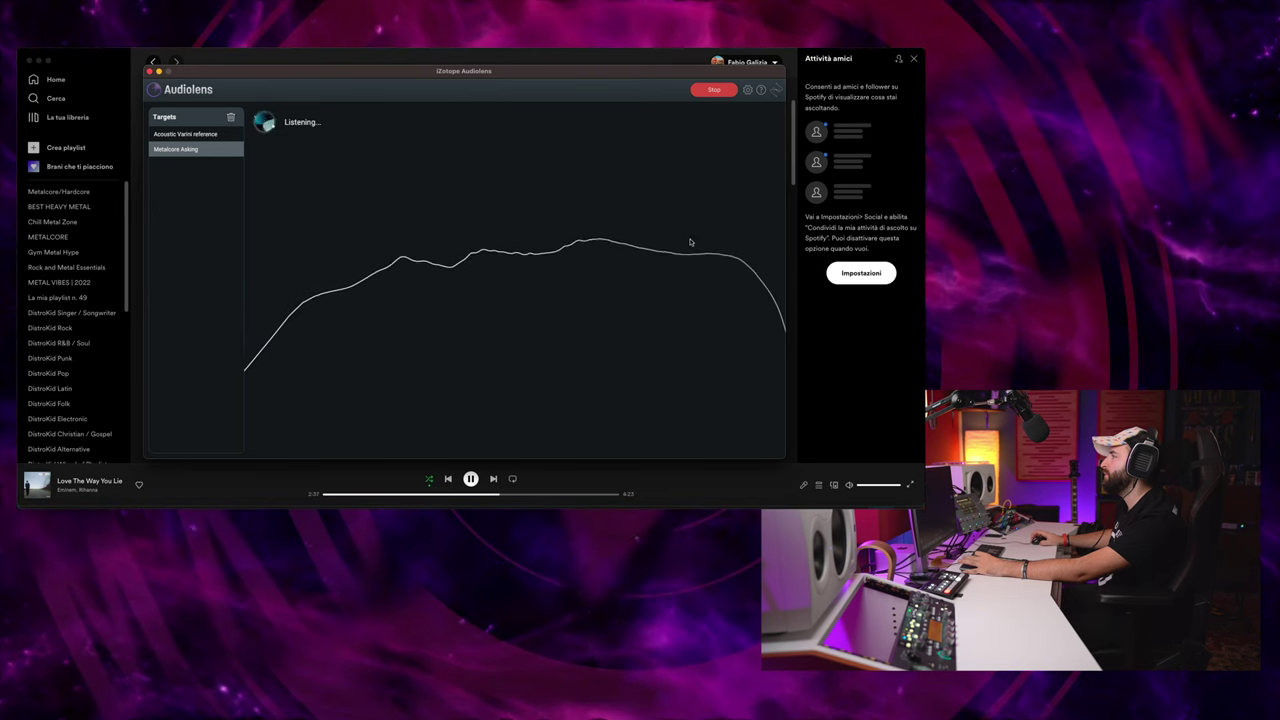
left_click(714, 90)
key("super+h")
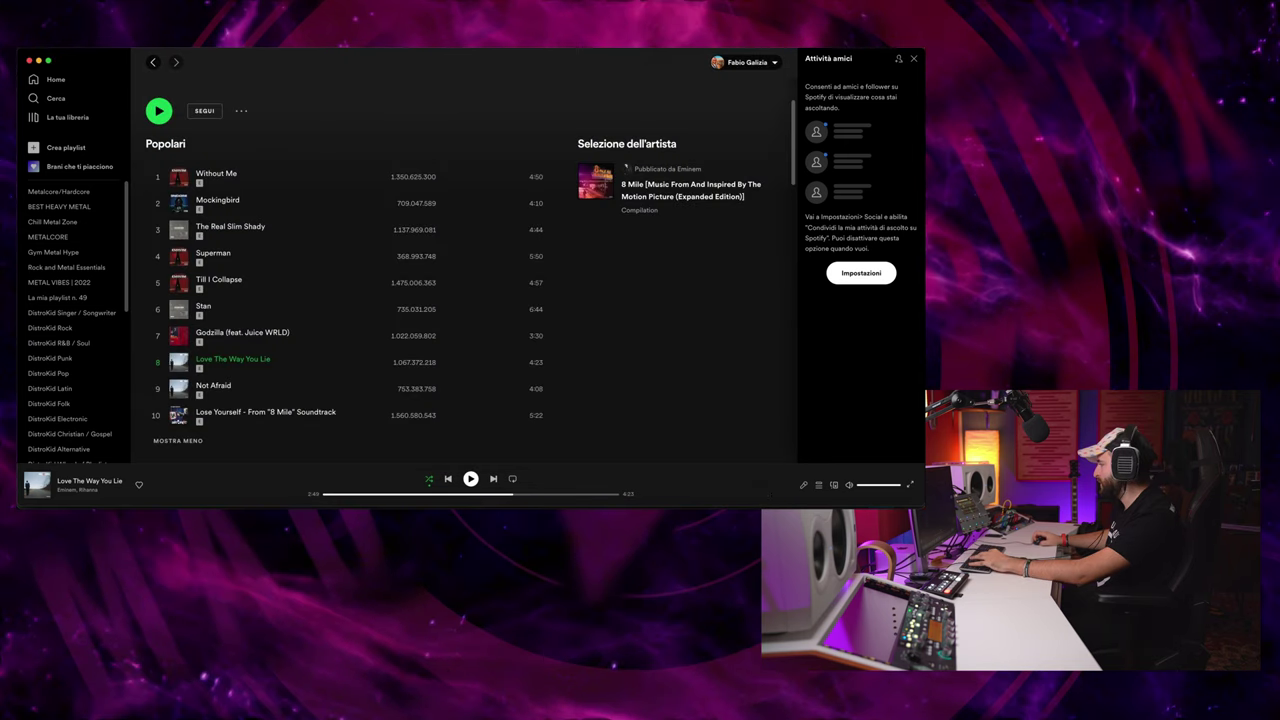
left_click(688, 498)
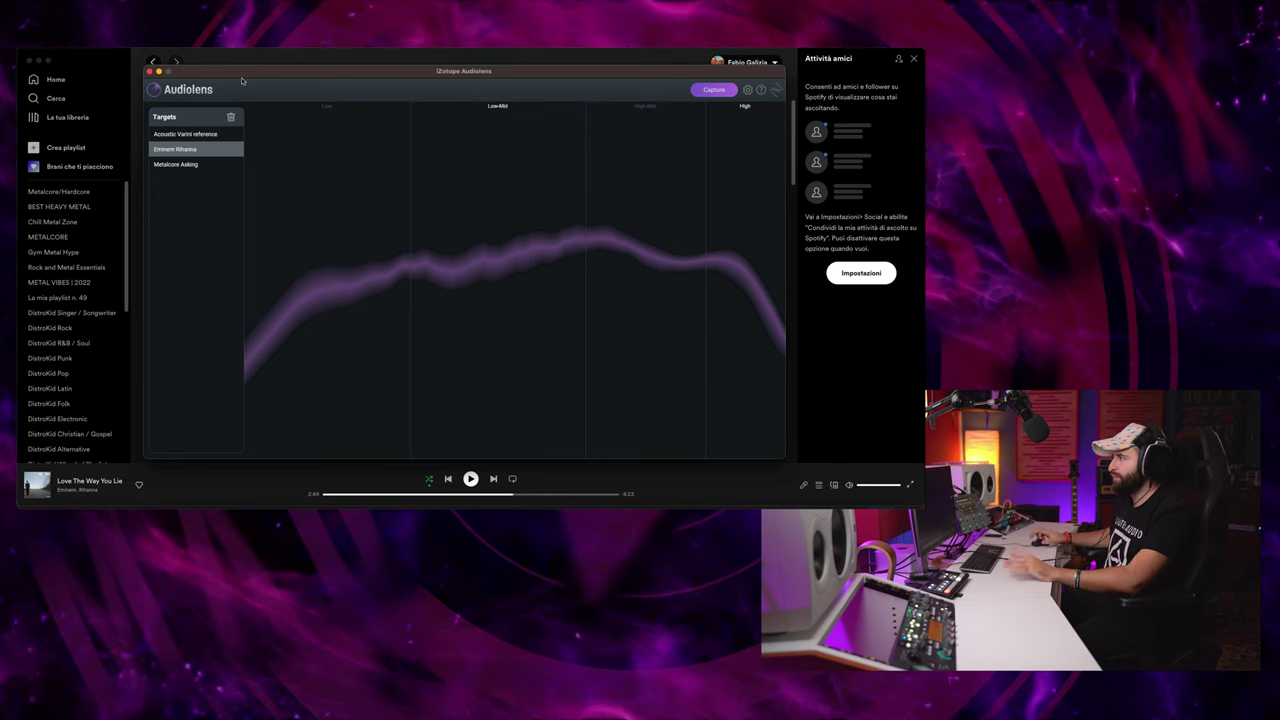
Close Audiolens, return to Studio One, select track 1, and put the playhead at bar 13
left_click(149, 72)
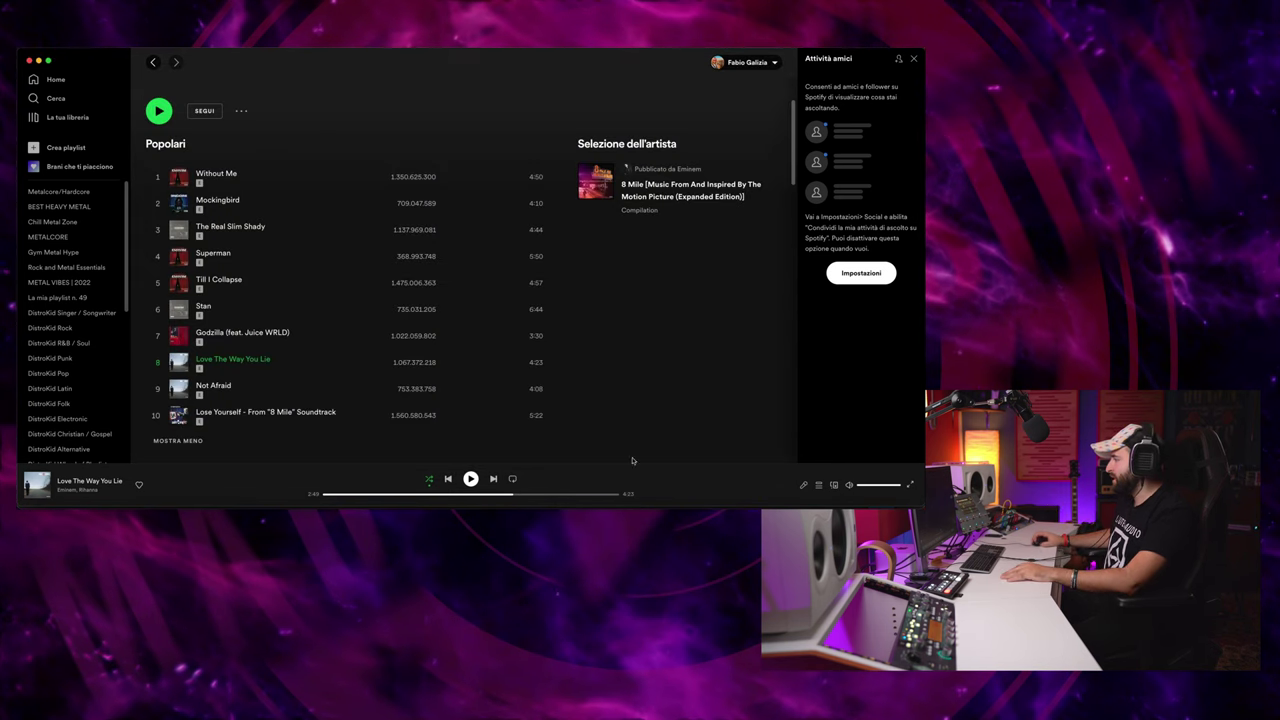
left_click(630, 496)
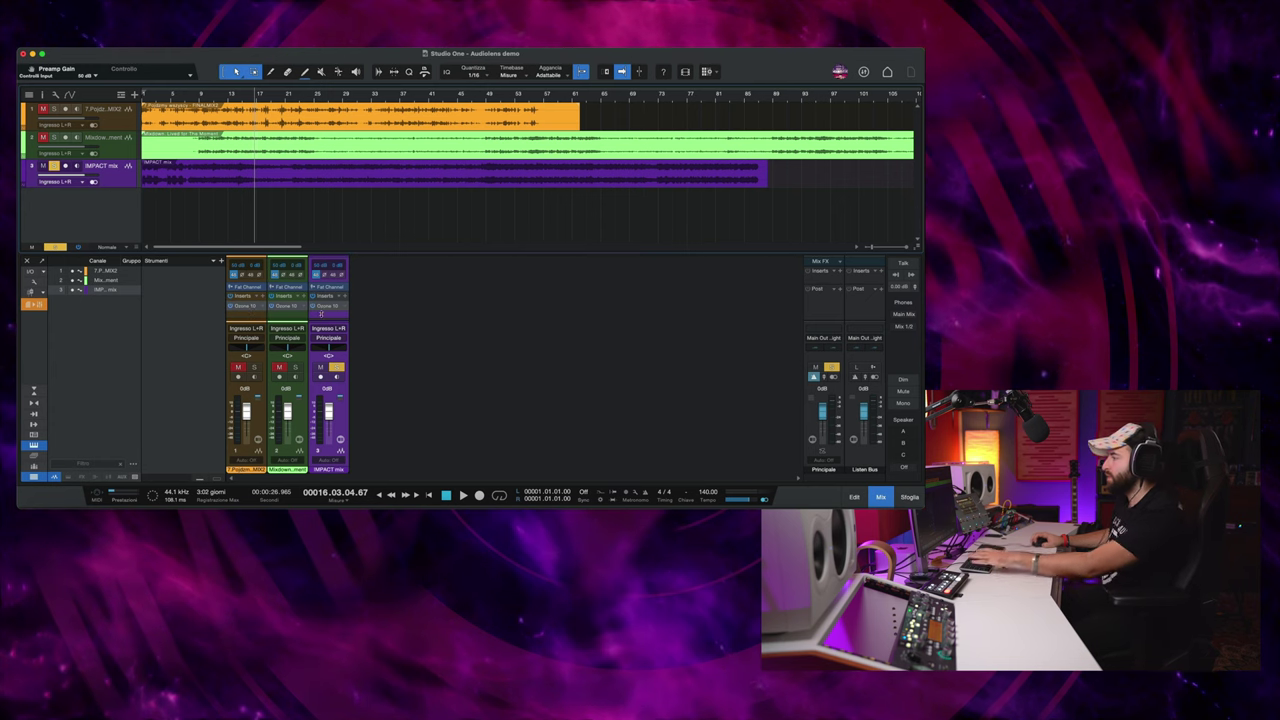
left_click(114, 127)
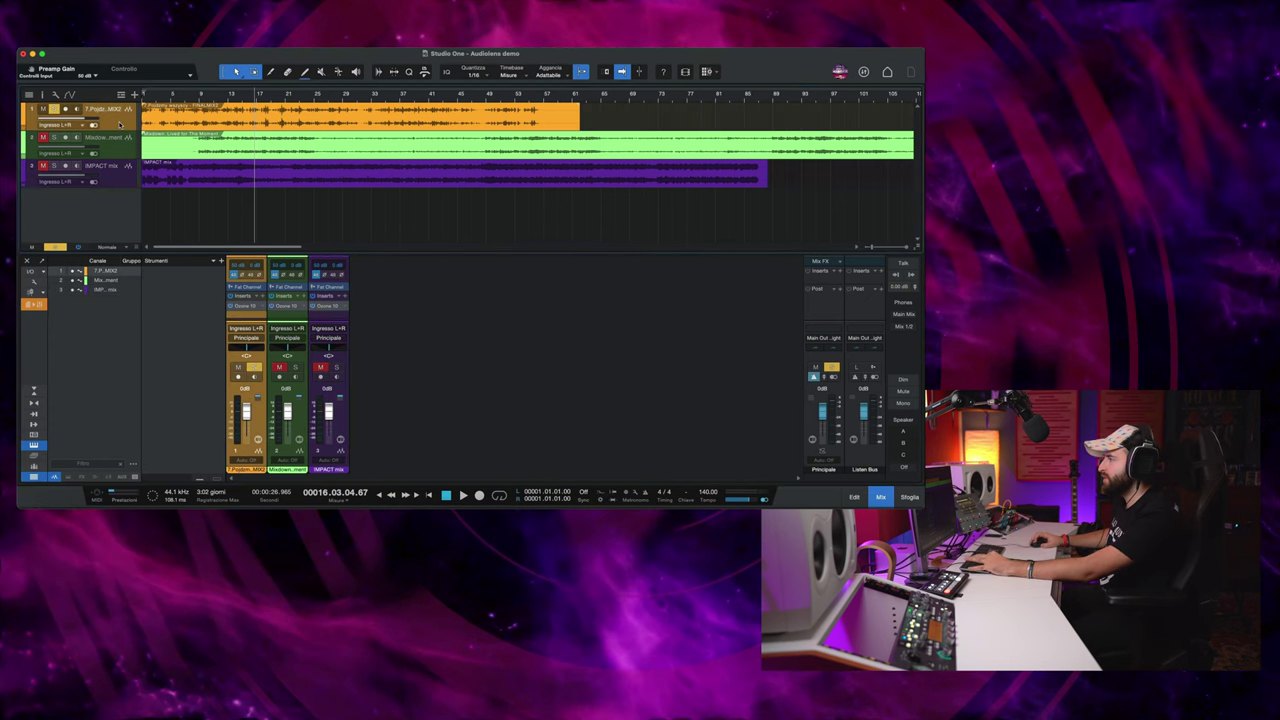
left_click(231, 97)
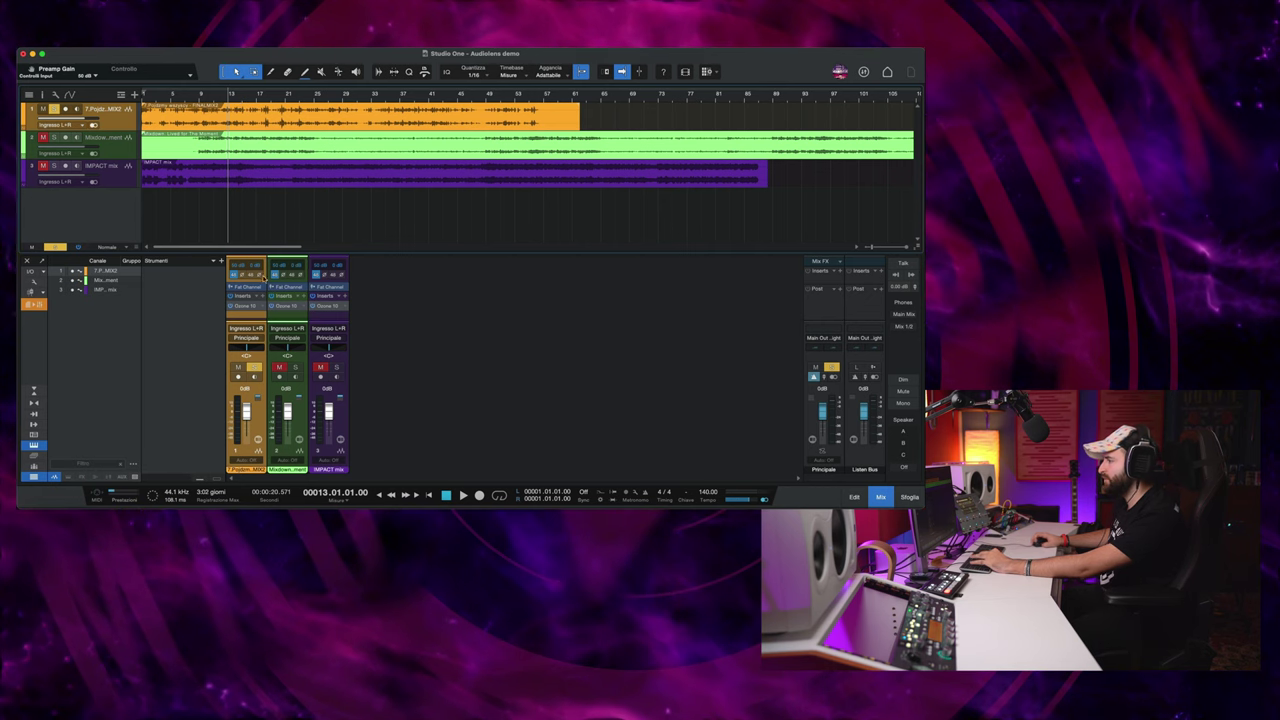
Open Ozone 10 on channel 1 and re-run the Assistant while the mix plays
left_click(245, 306)
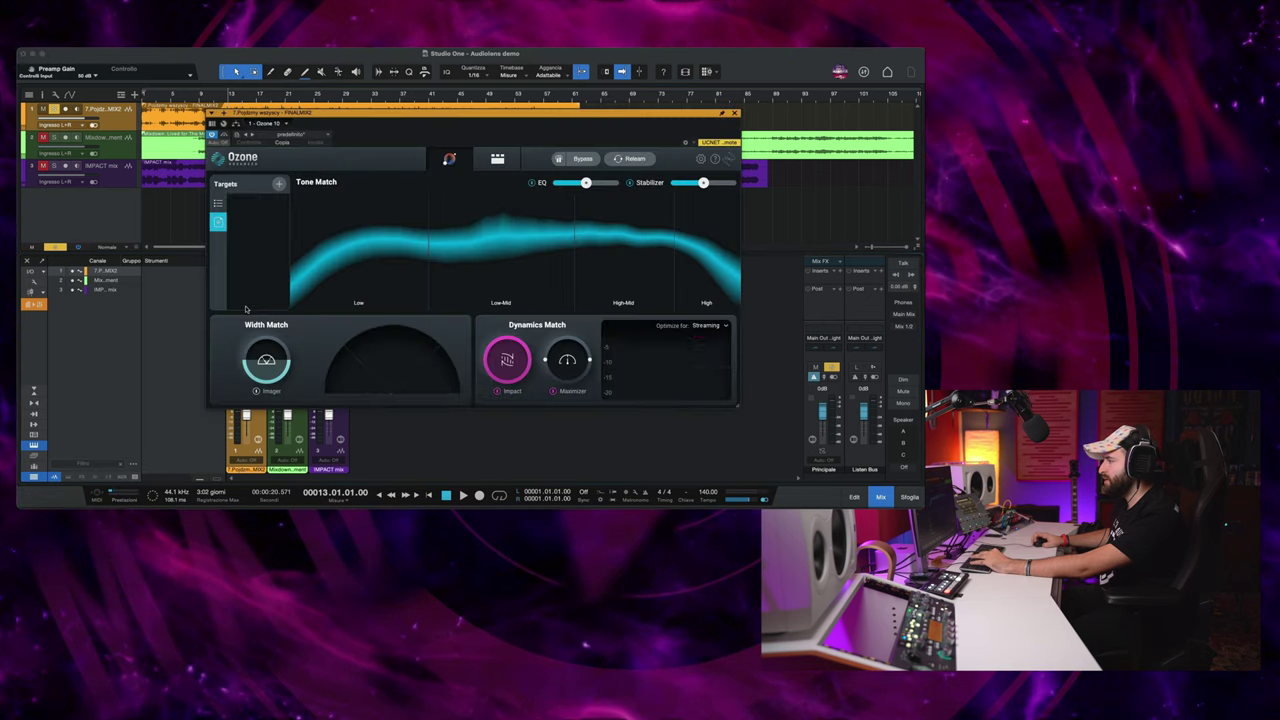
left_click(451, 160)
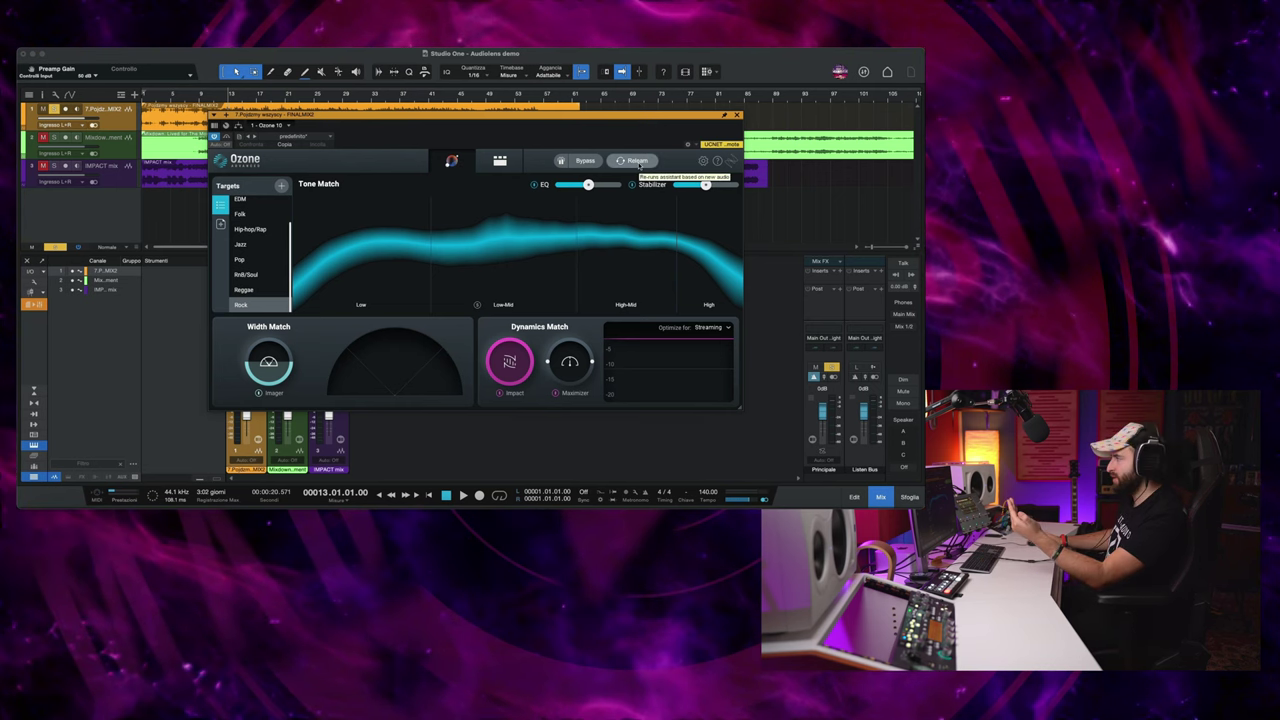
left_click(638, 163)
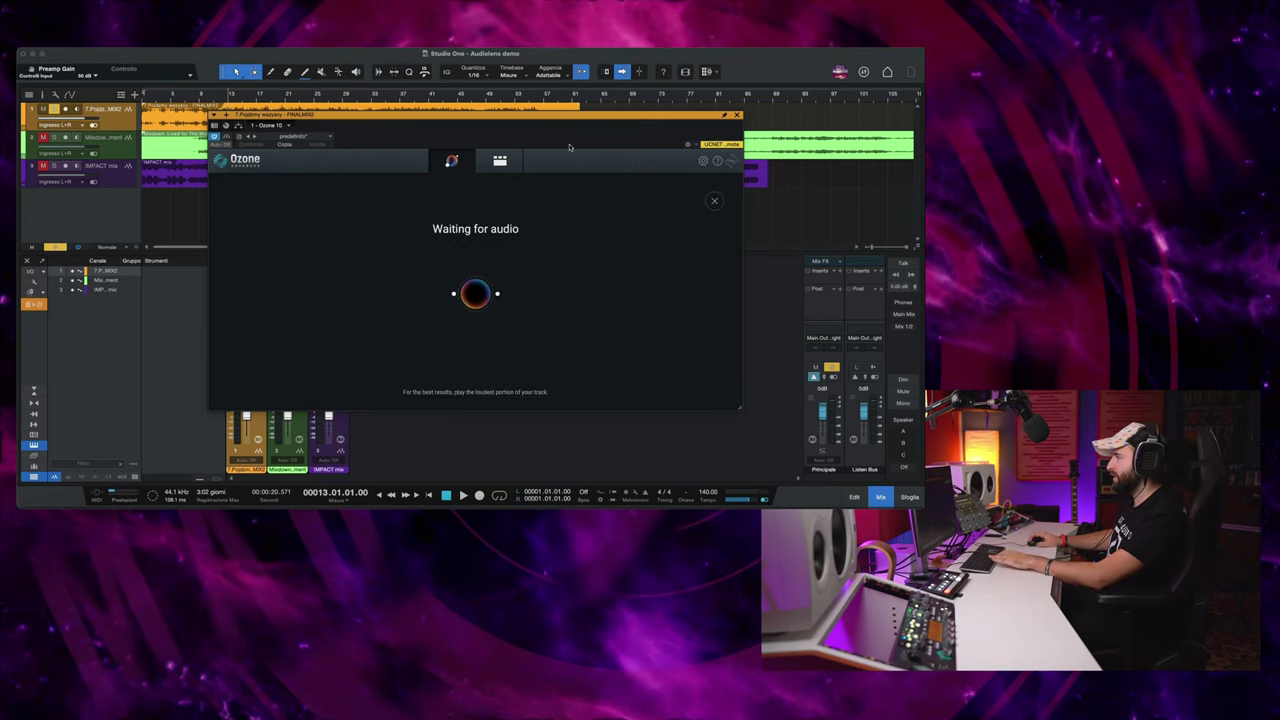
key("space")
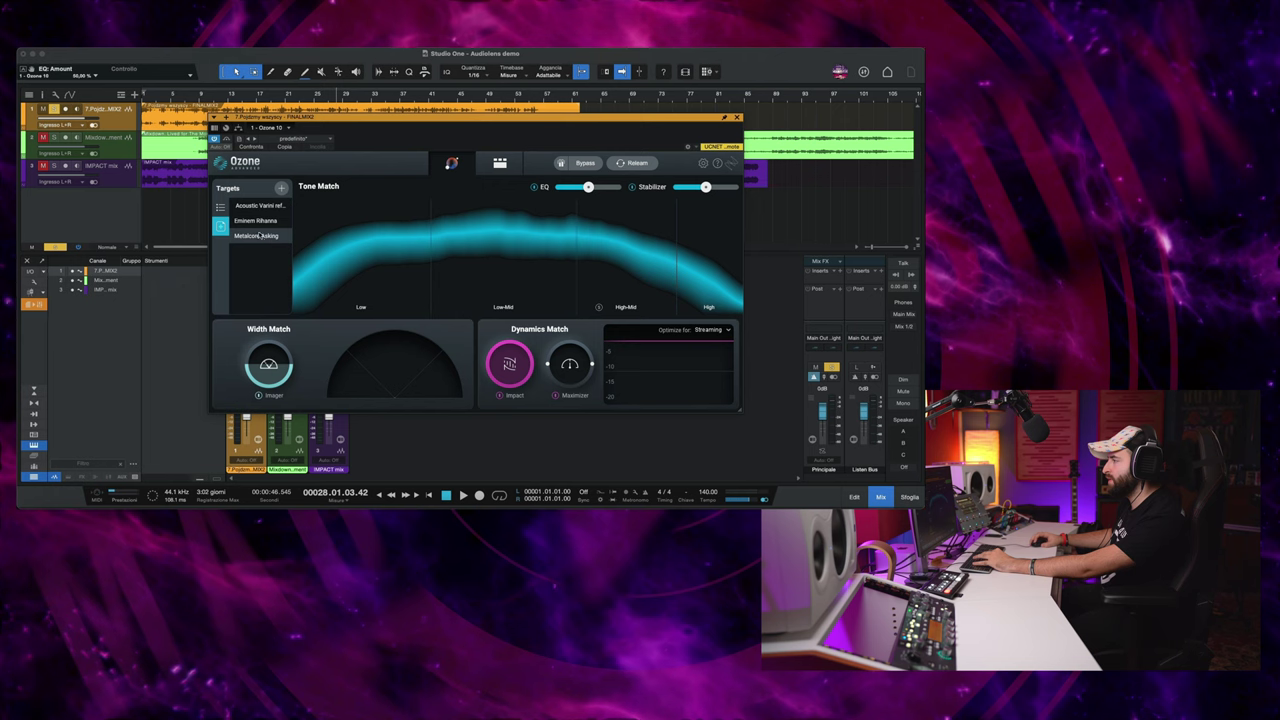
Apply the Acoustic Varini reference target and sweep the Tone Match EQ amount from 0 to 100% during playback
left_click(268, 207)
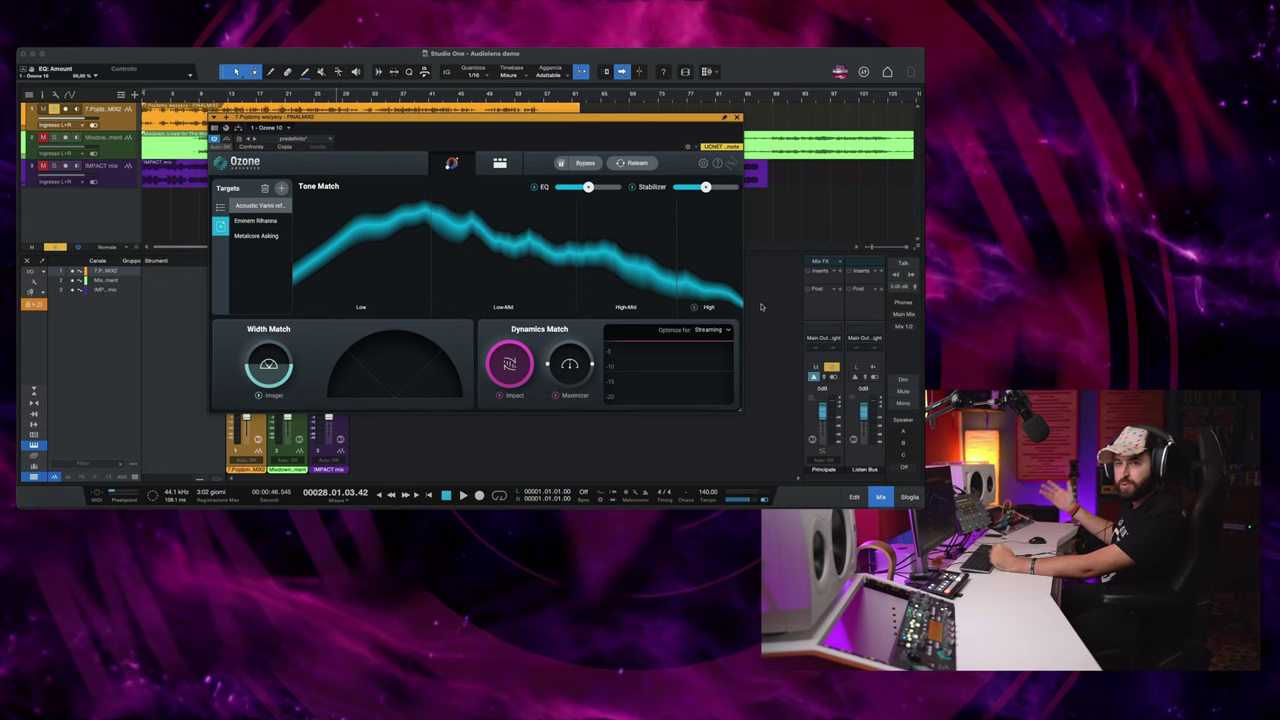
key("space")
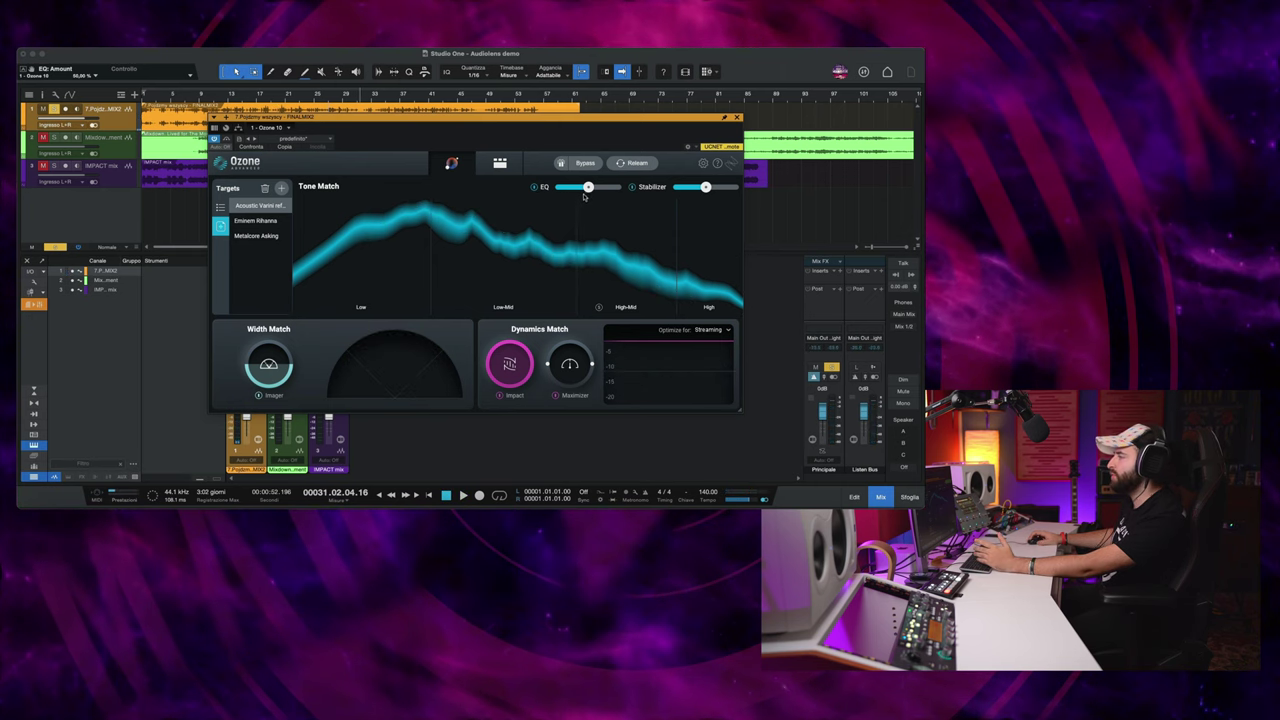
left_click_drag(562, 187, 557, 187)
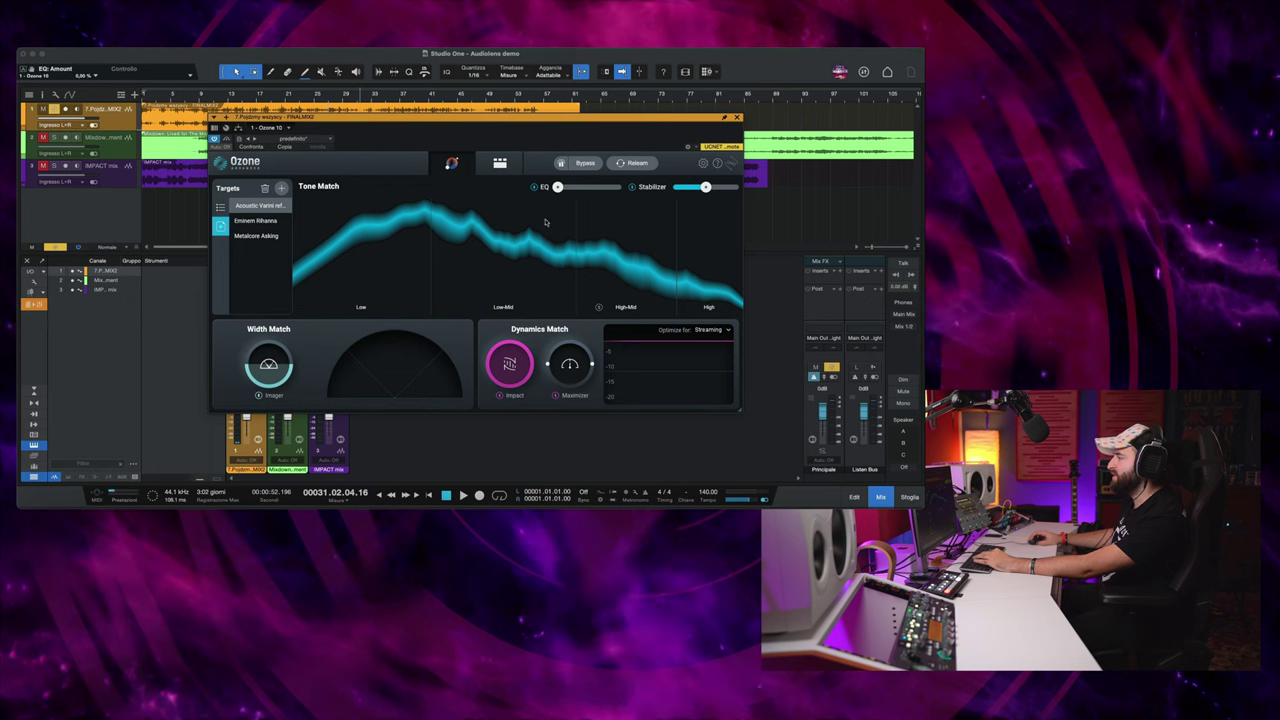
key("space")
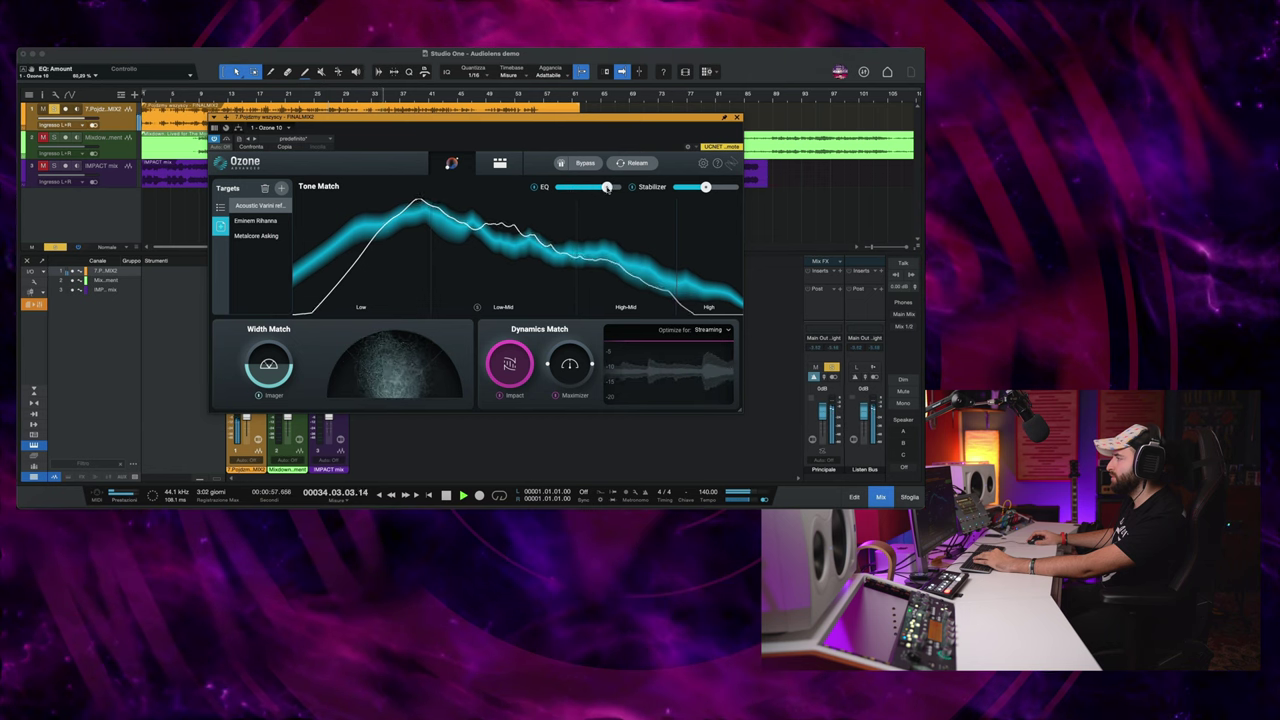
left_click_drag(606, 187, 620, 189)
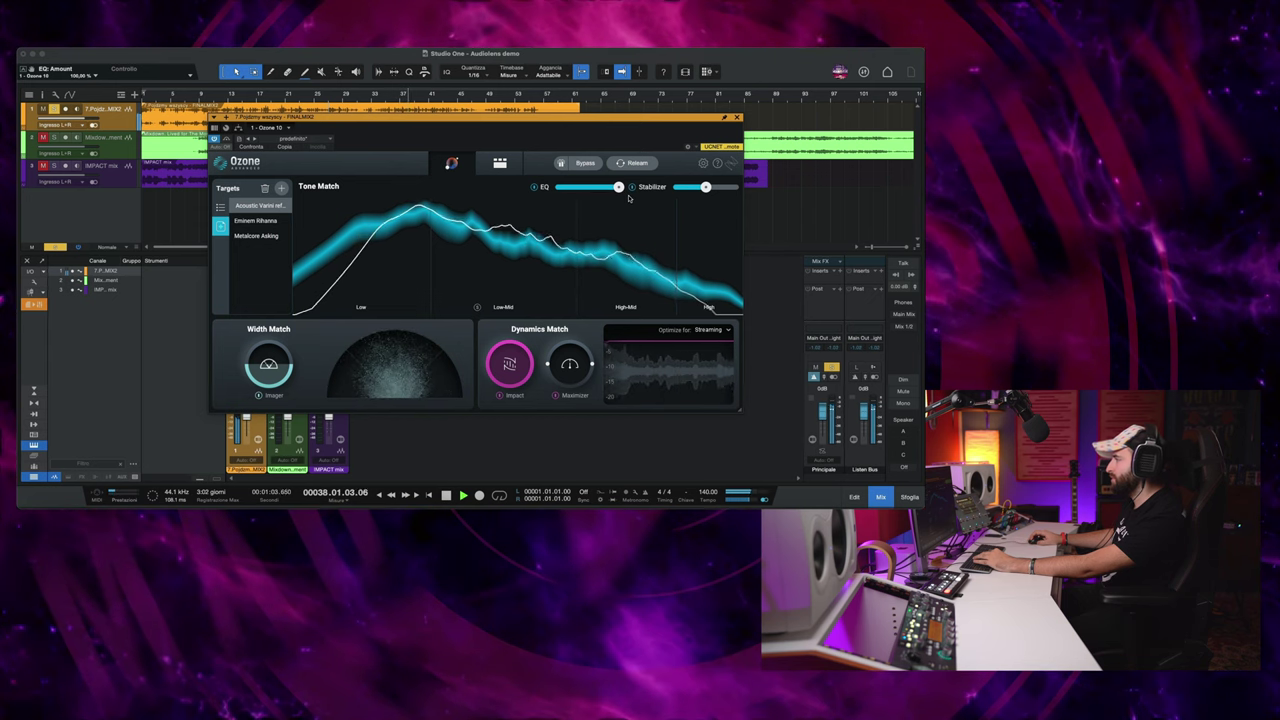
Compare the bypassed and processed sound in Ozone, then stop playback
left_click(583, 163)
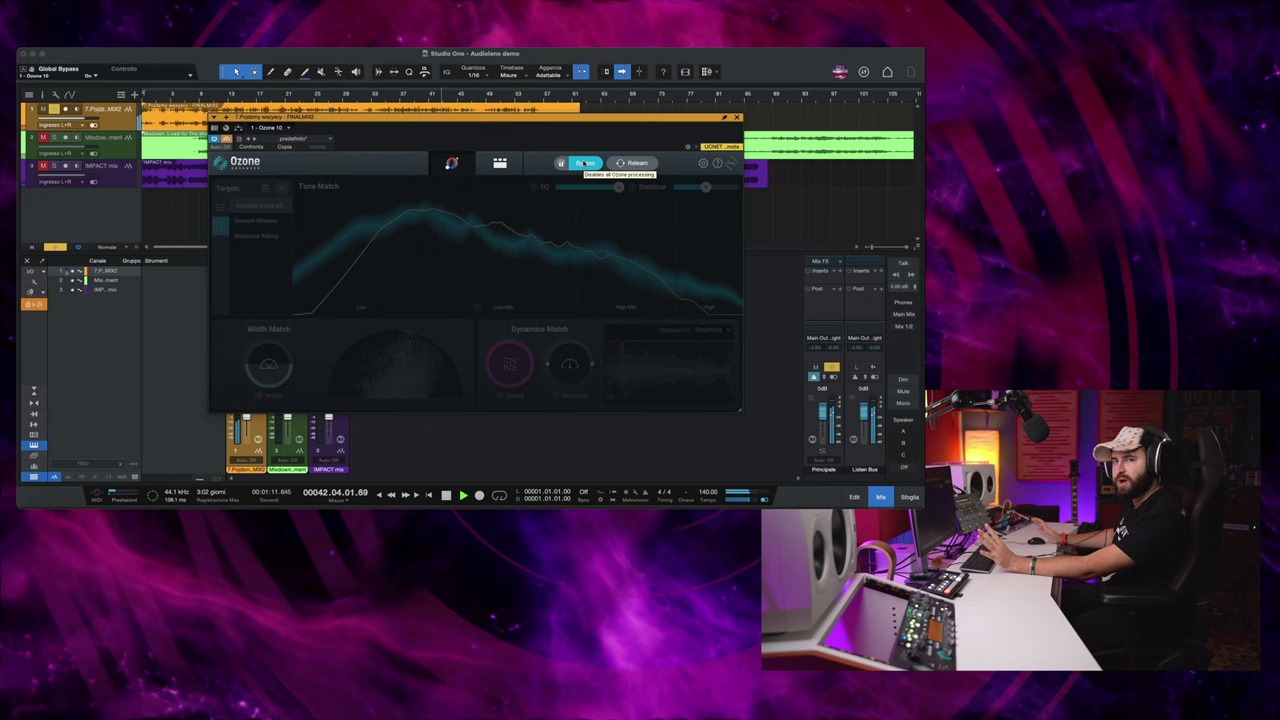
left_click(587, 163)
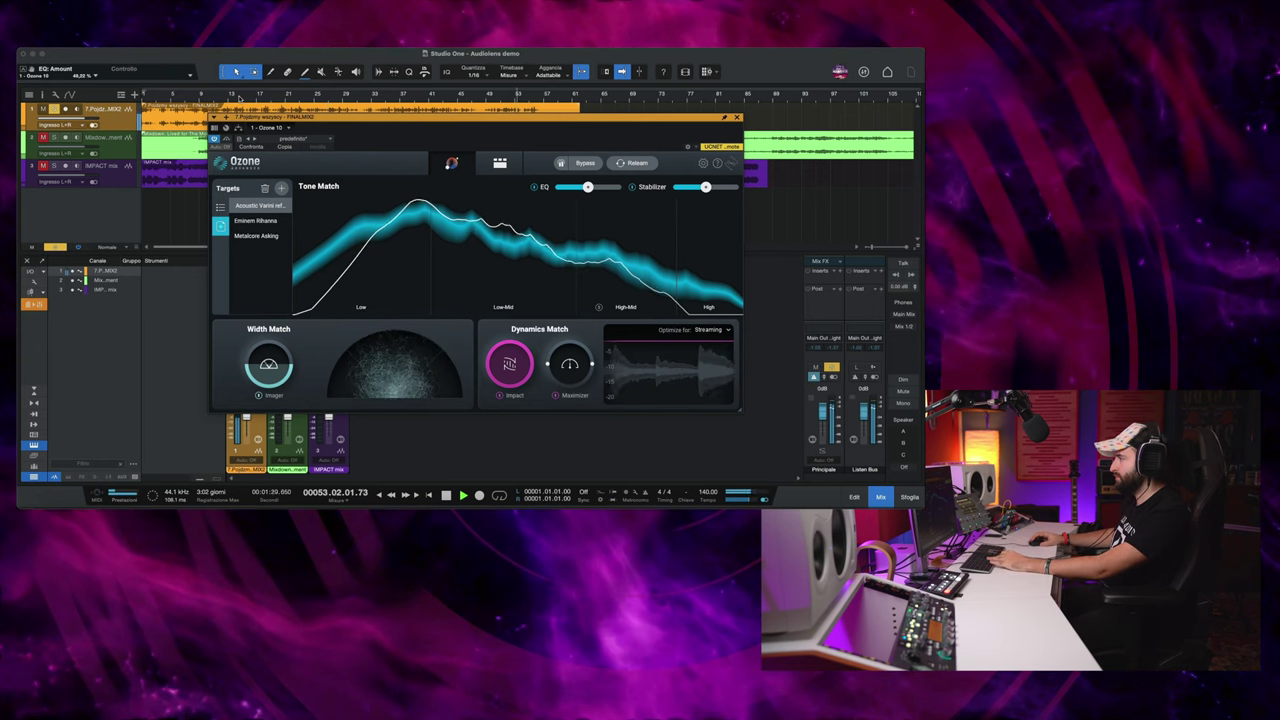
key("space")
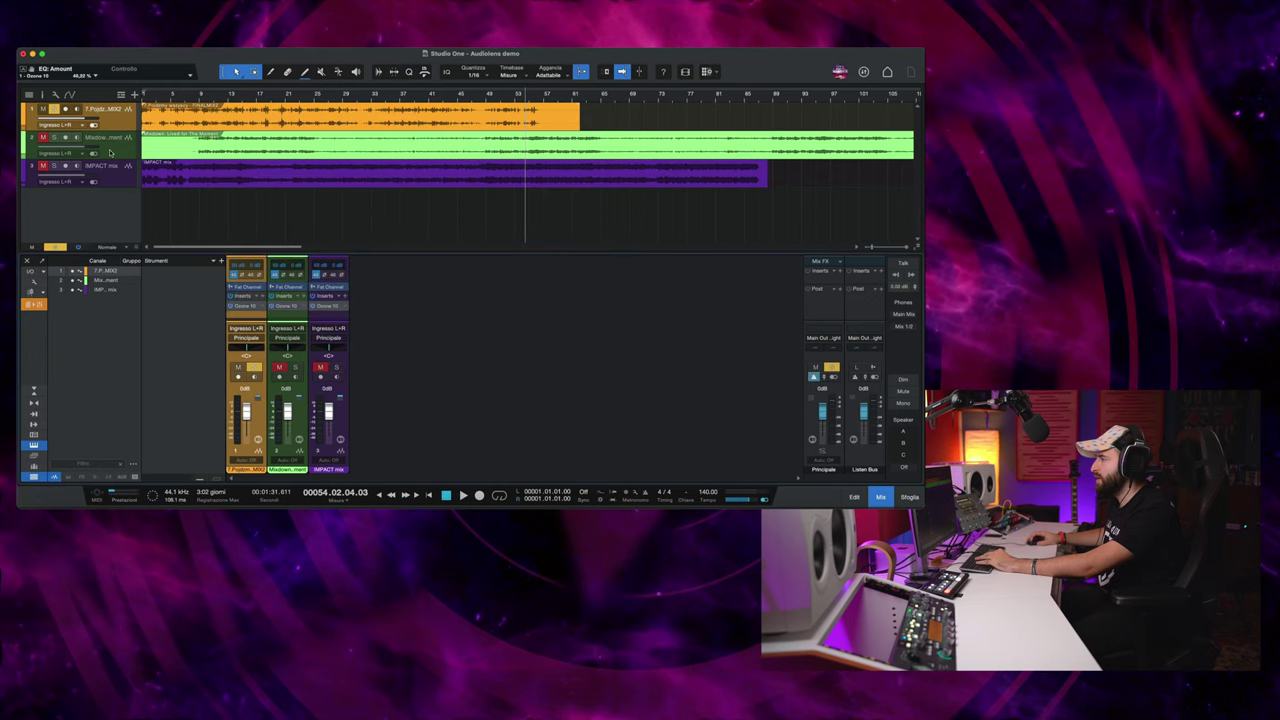
Select the green Mixdown track, play from bar 54, and check the module chain before returning to Tone Match
left_click(111, 151)
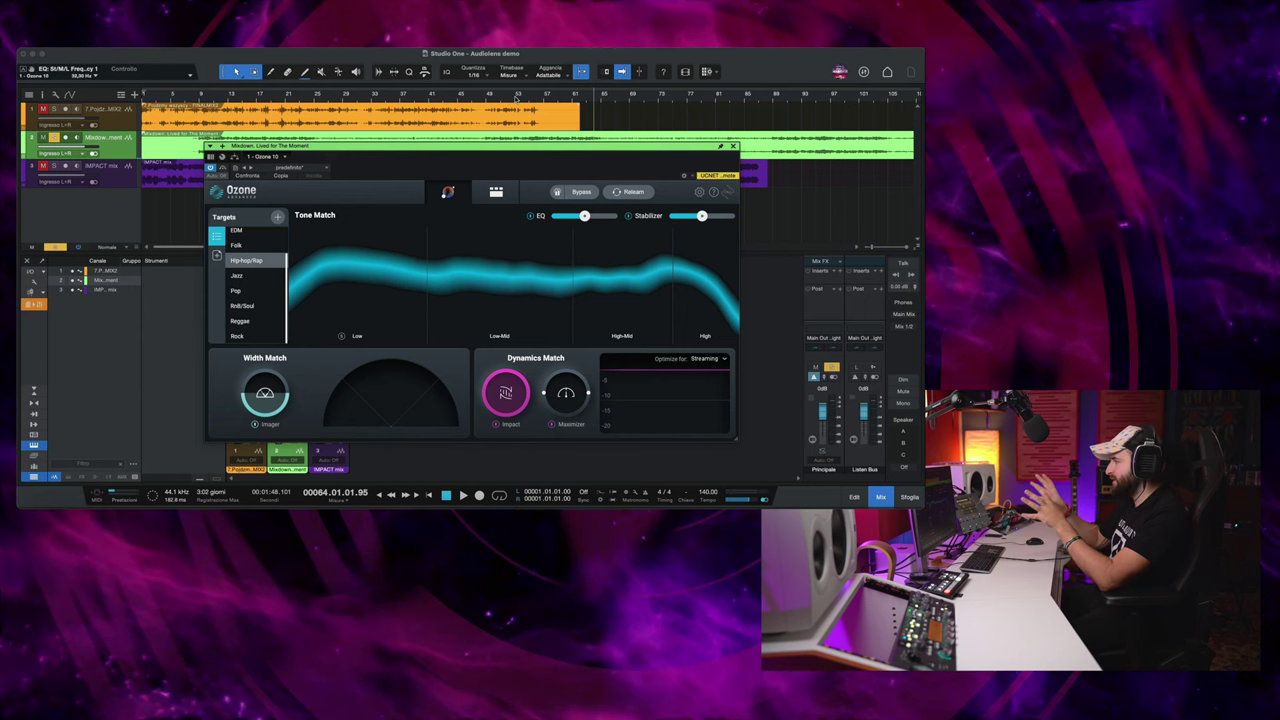
left_click(521, 98)
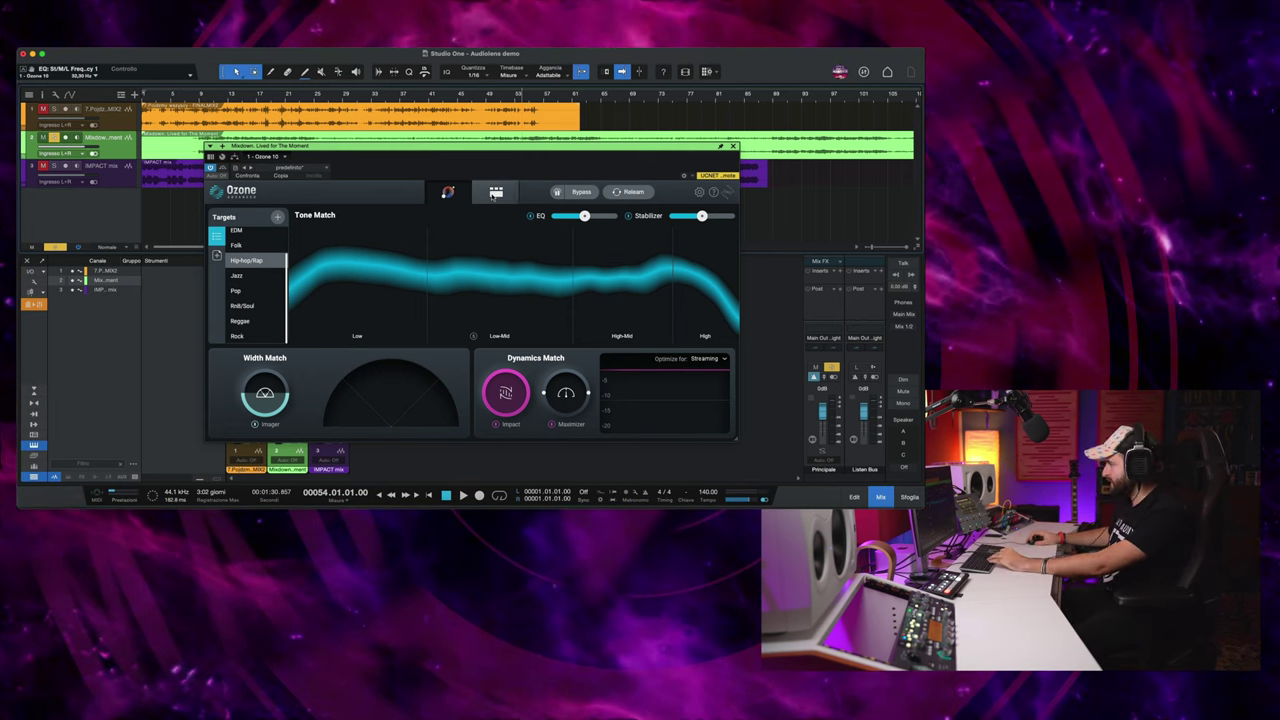
left_click(493, 192)
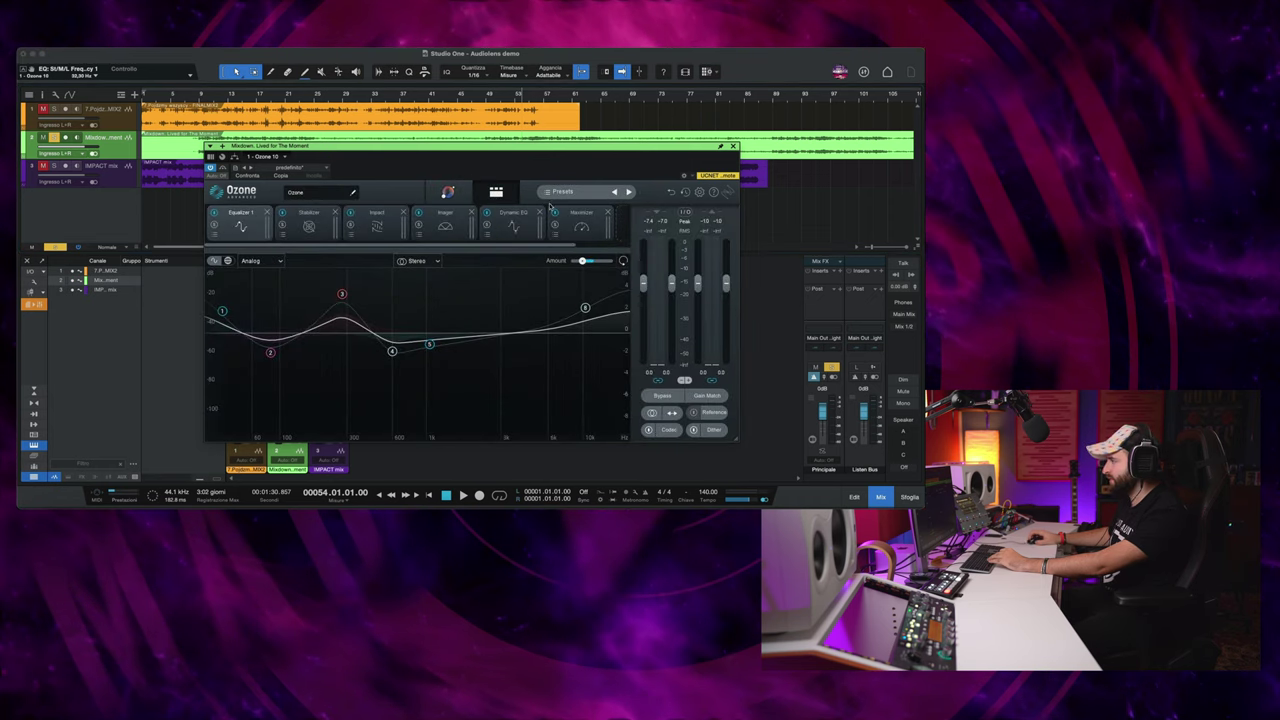
left_click(449, 192)
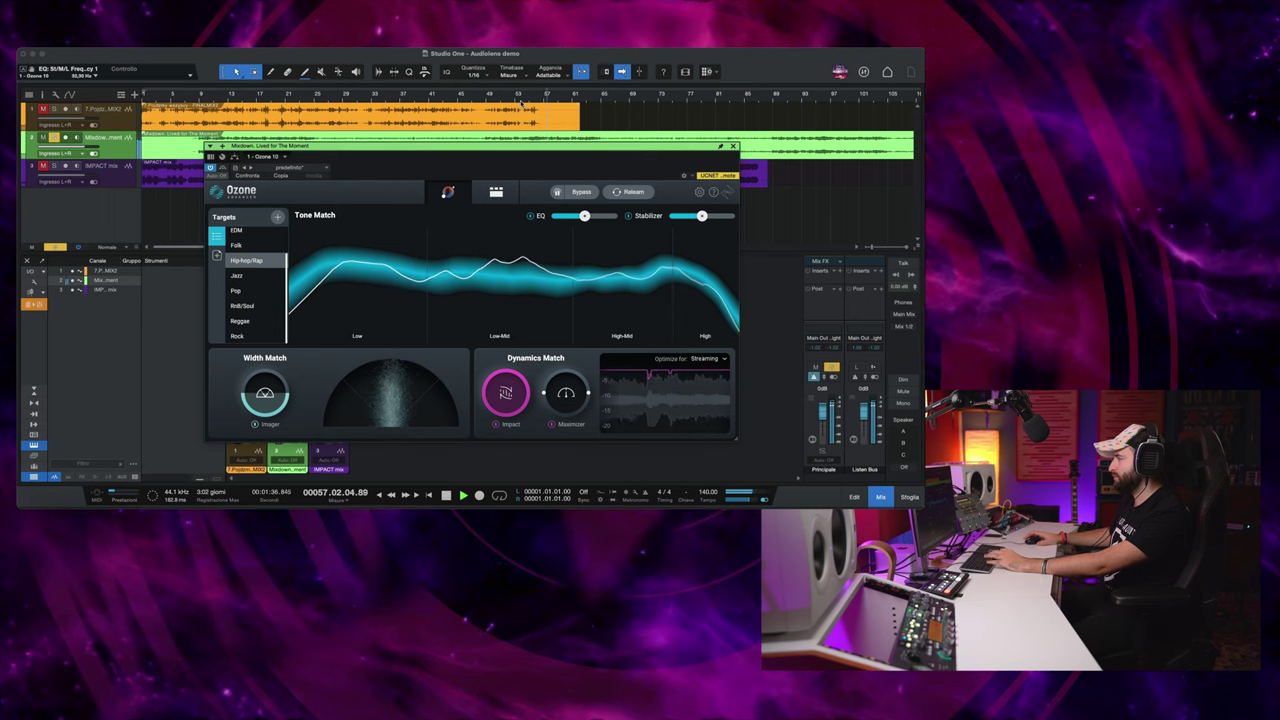
key("space")
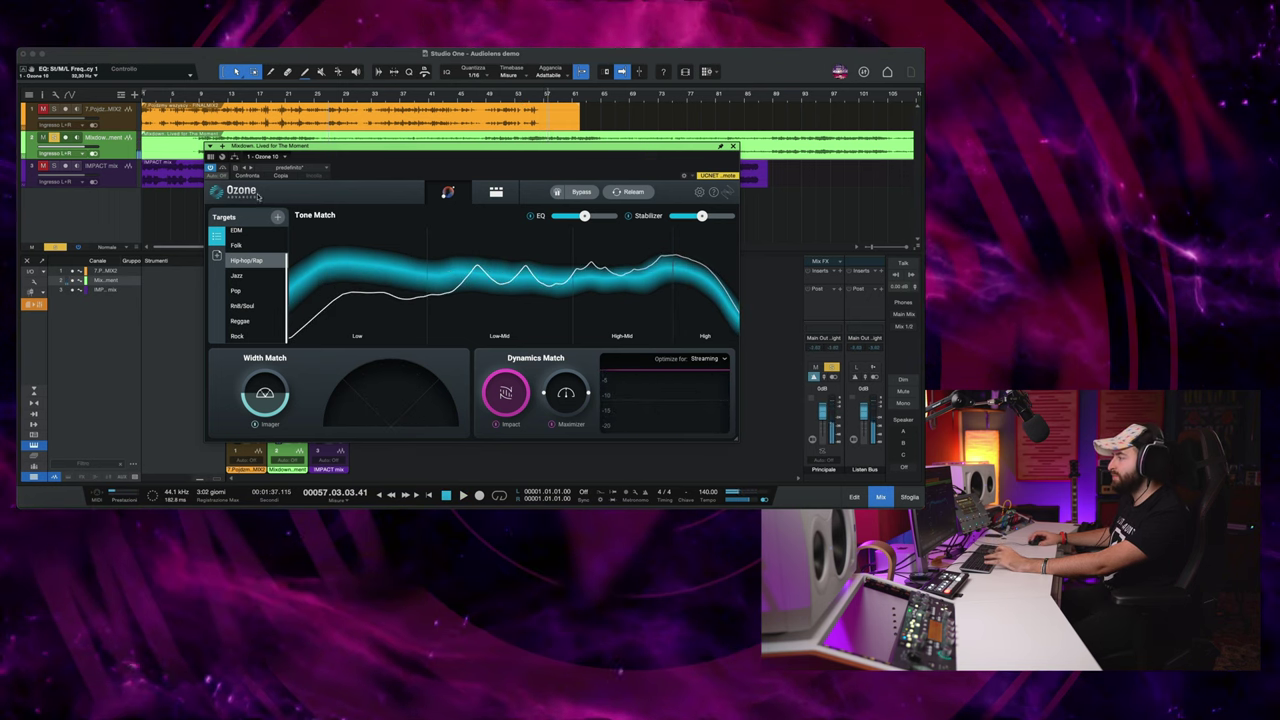
Apply the Eminem Rihanna custom target from bar 20, lower EQ amount to about 46%, and bypass Ozone
left_click(216, 256)
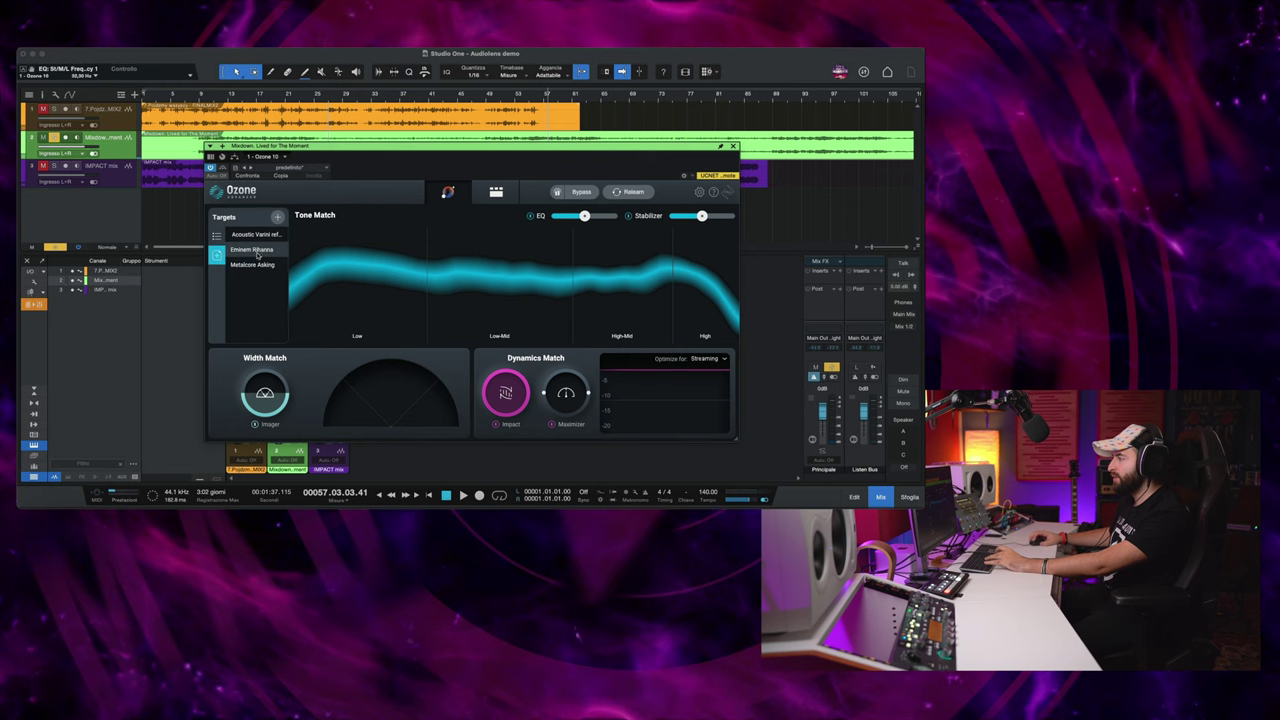
left_click(260, 252)
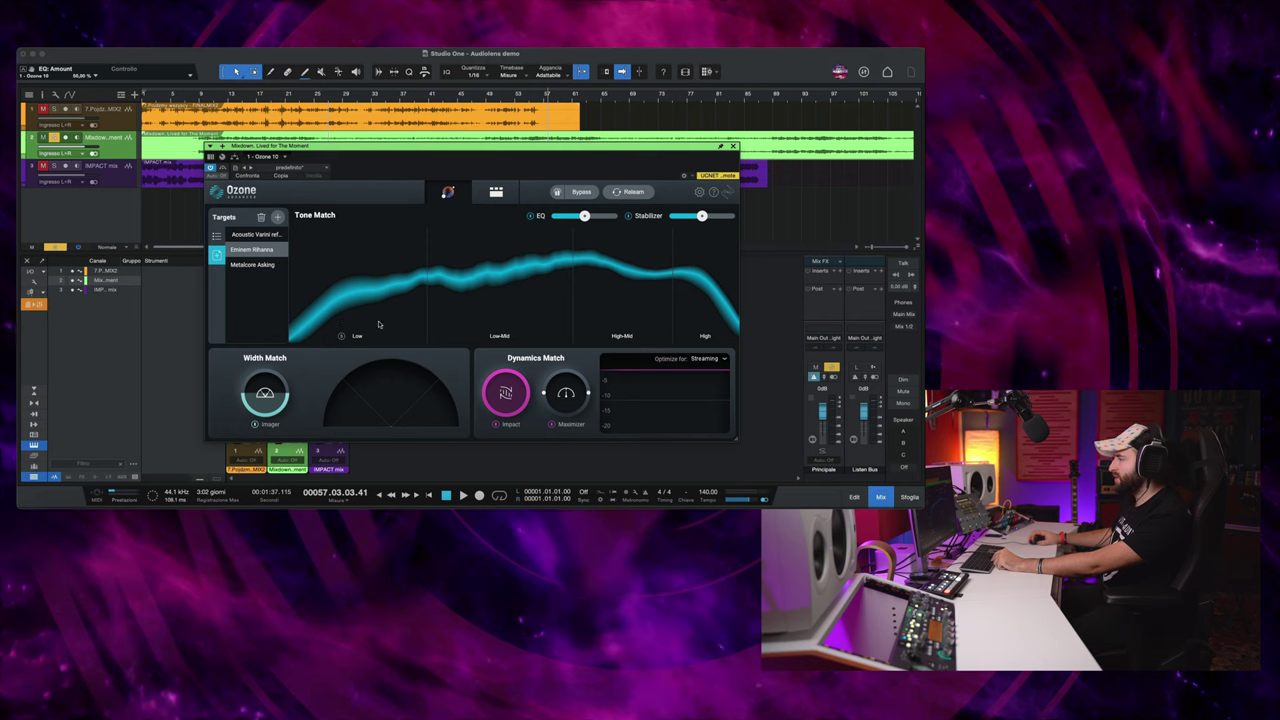
left_click(277, 95)
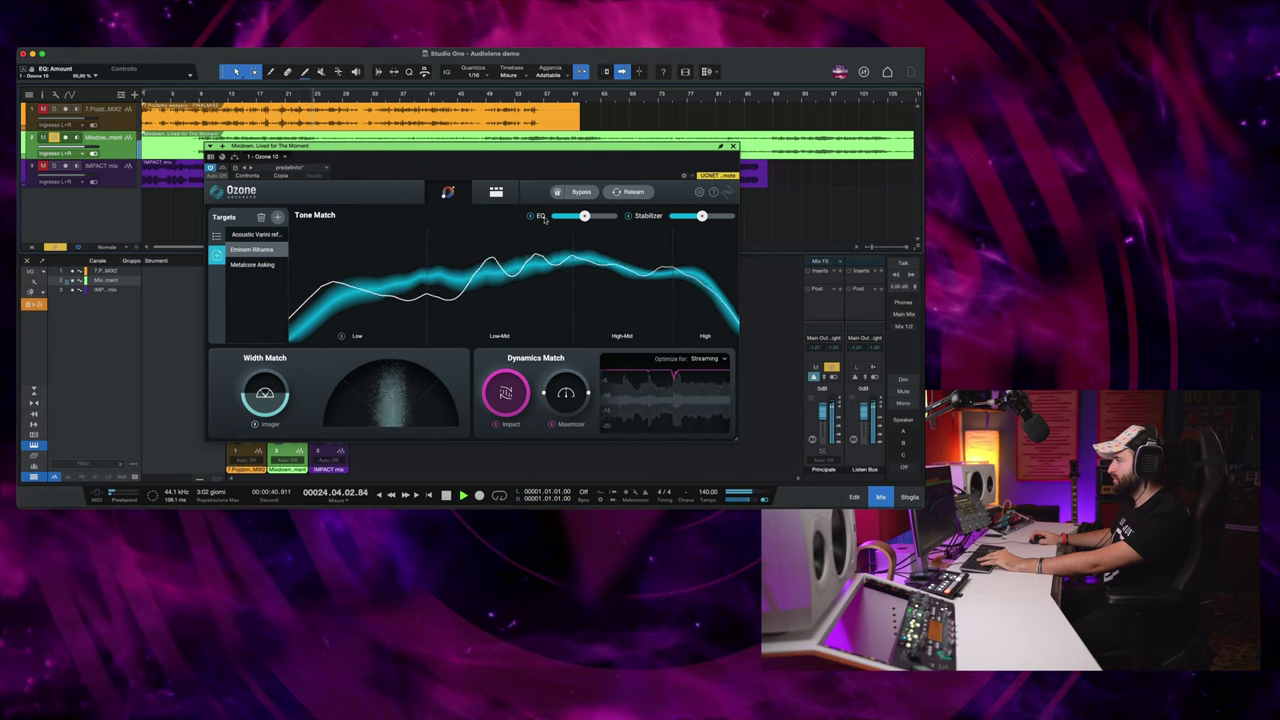
left_click_drag(585, 217, 582, 217)
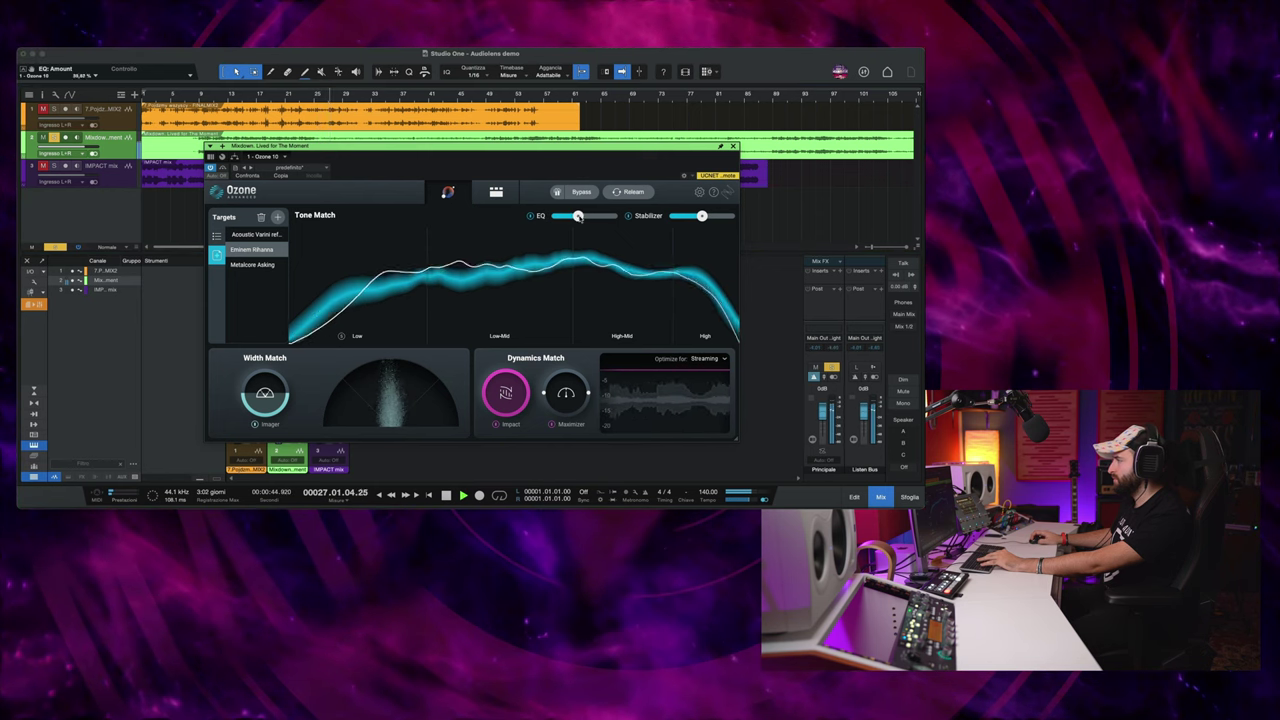
left_click(581, 195)
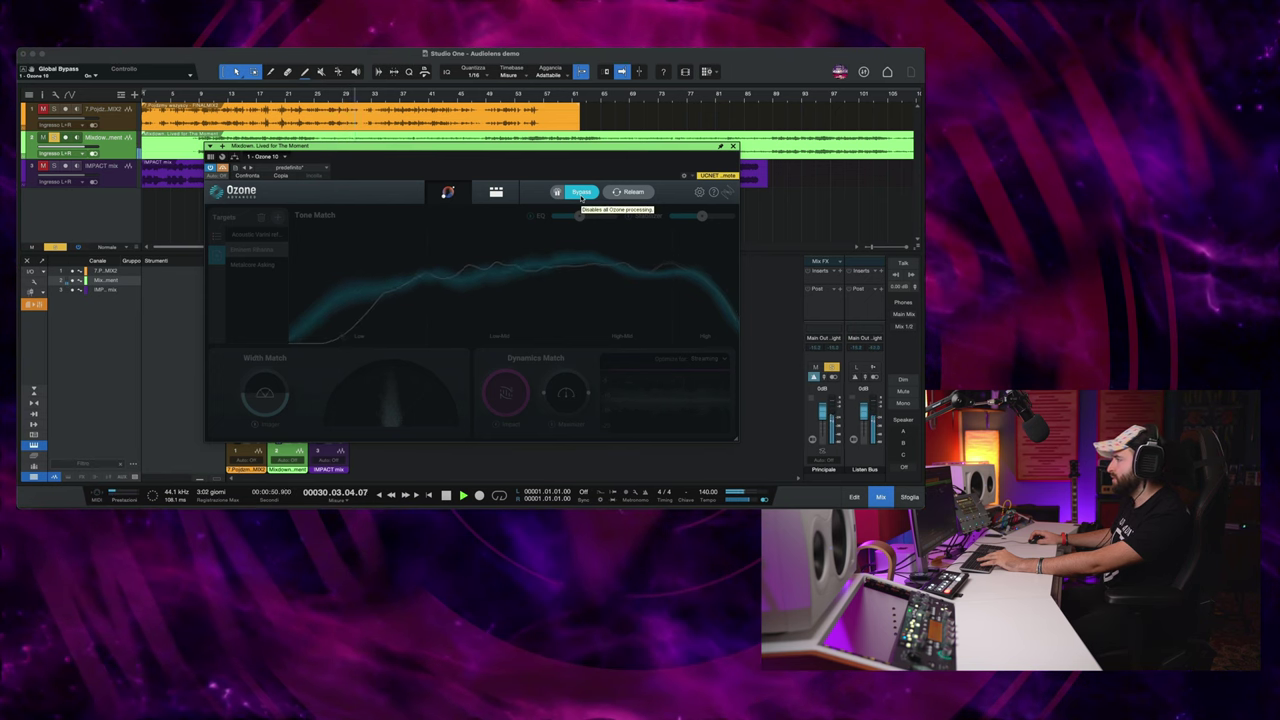
A/B Ozone processing on and off several times, then view the Equalizer's target-generated curve
left_click(580, 195)
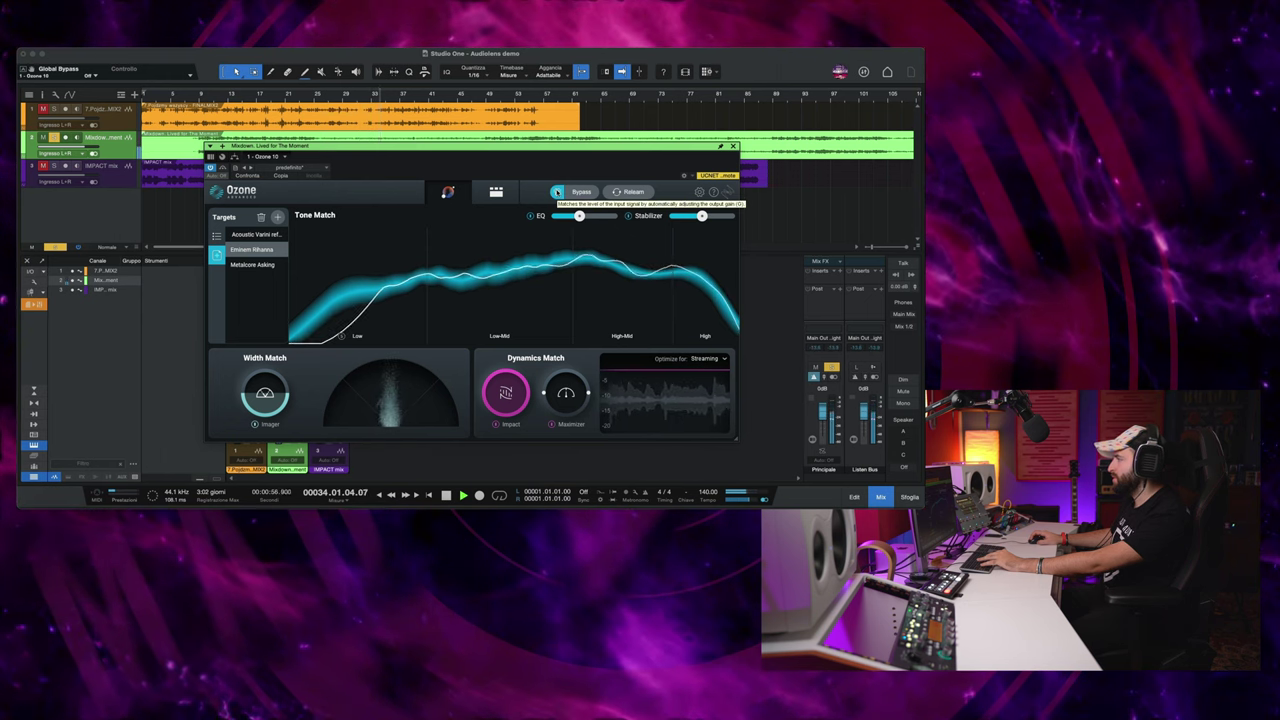
left_click(580, 192)
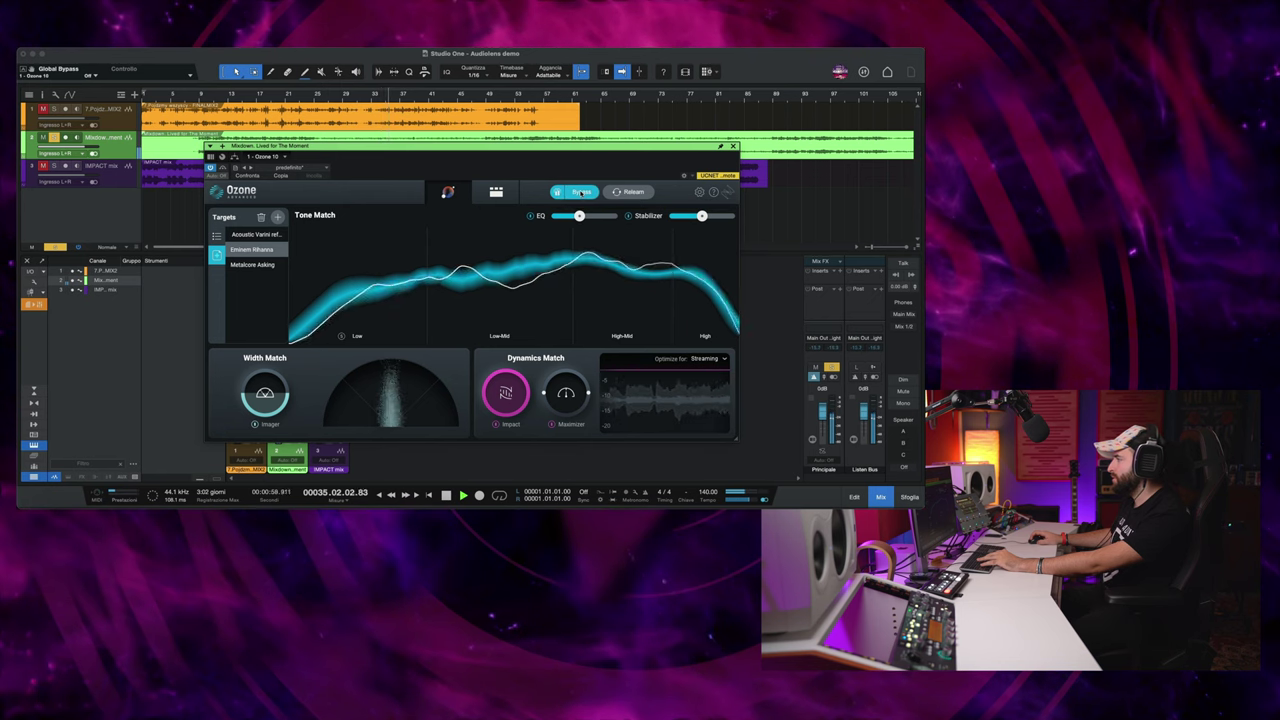
left_click(581, 192)
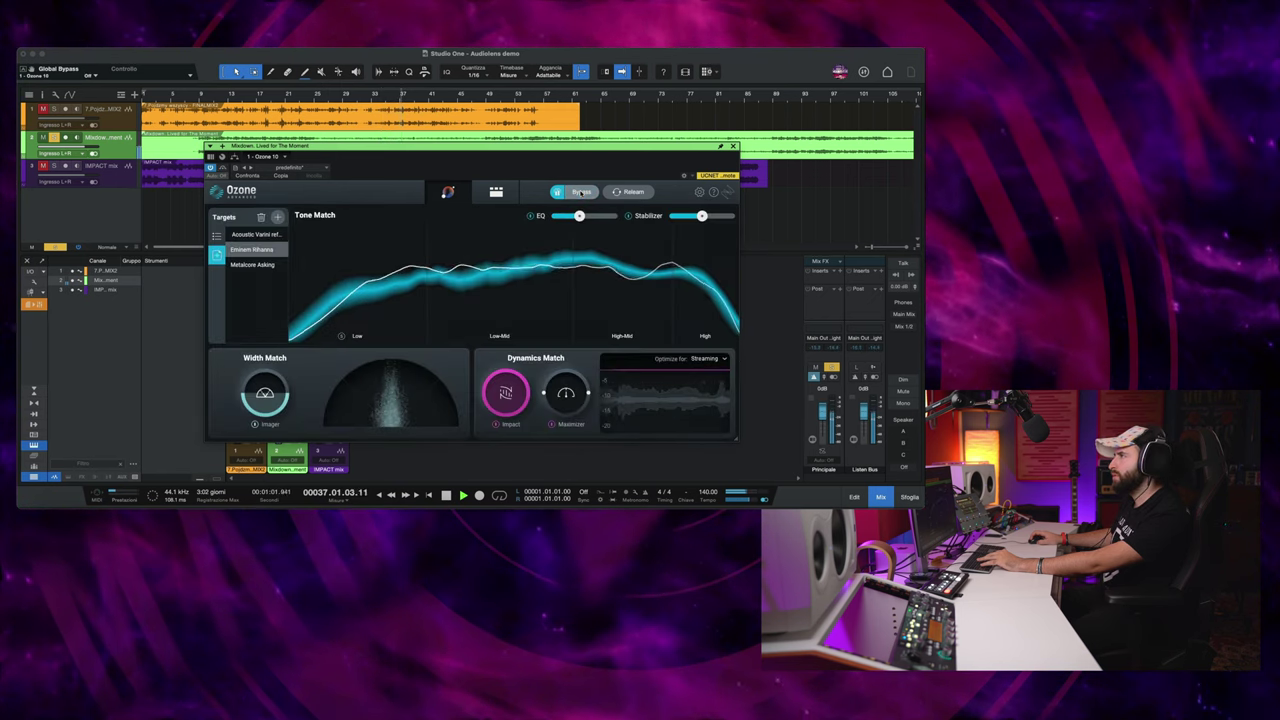
left_click(581, 192)
left_click(581, 192)
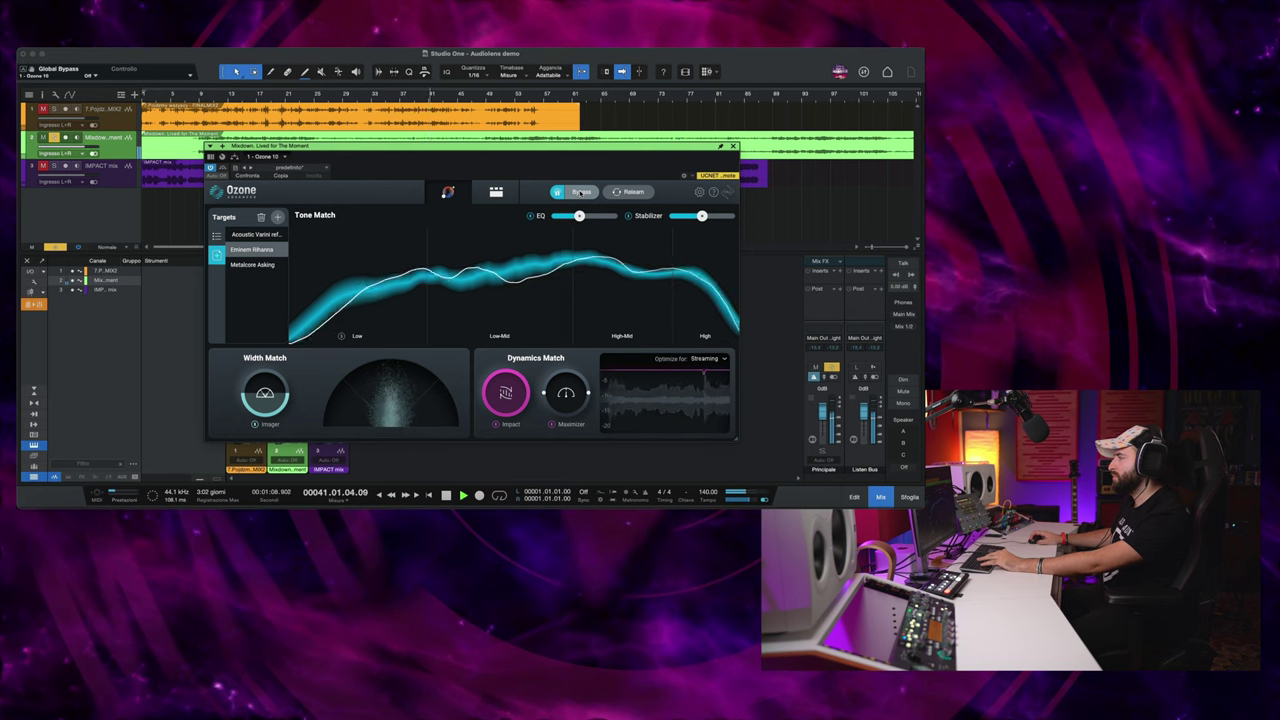
left_click(580, 193)
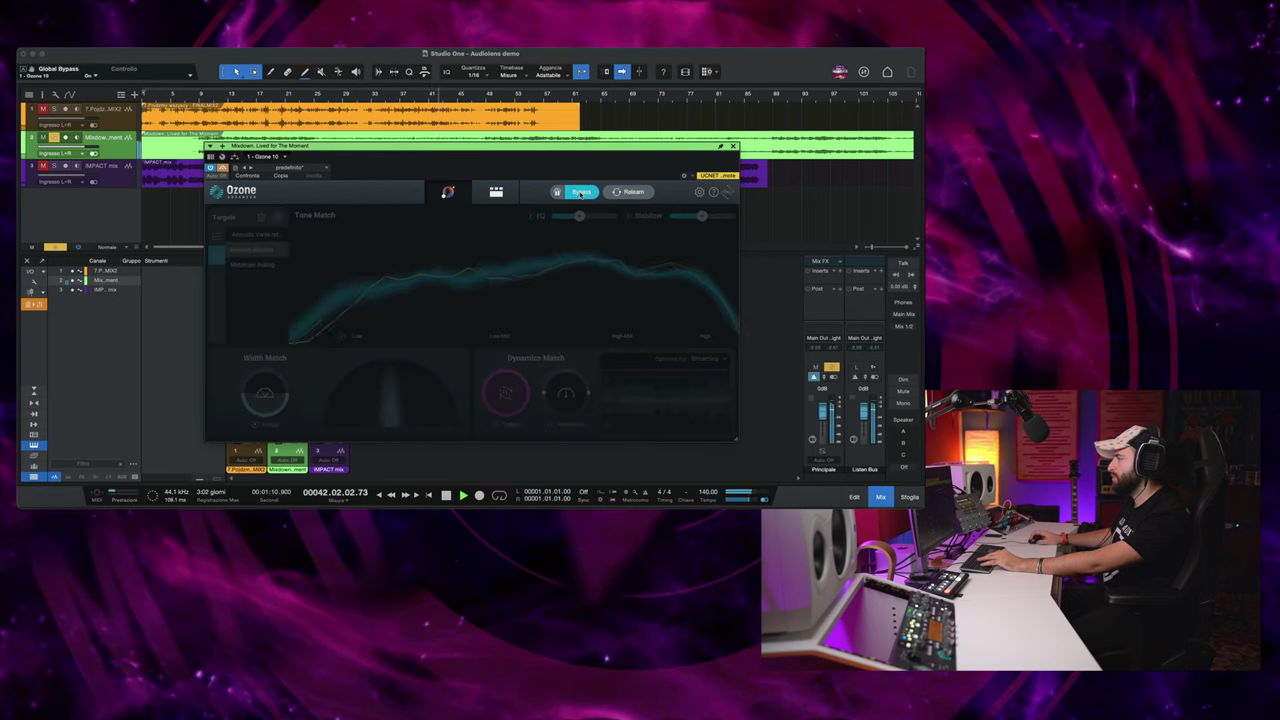
left_click(581, 193)
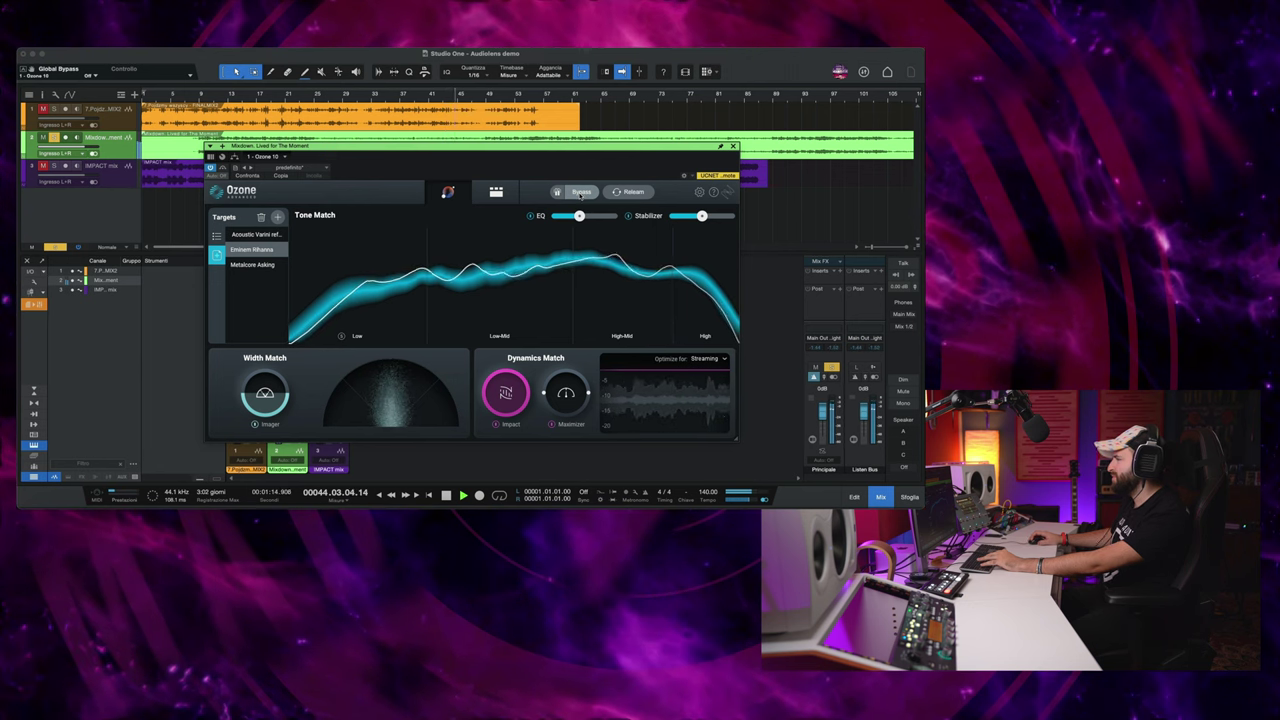
left_click(496, 191)
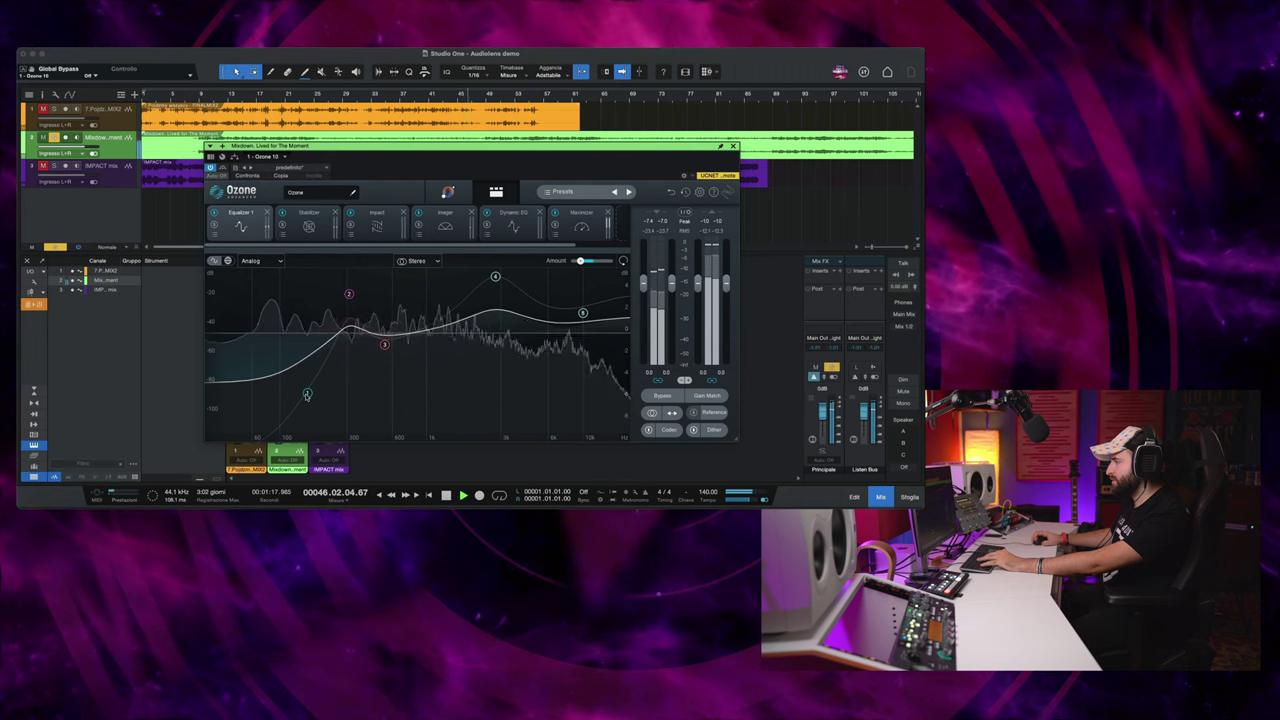
Move the Equalizer low shelf to about 129 Hz with its cut reduced below 1 dB
left_click(307, 394)
left_click_drag(305, 384, 291, 339)
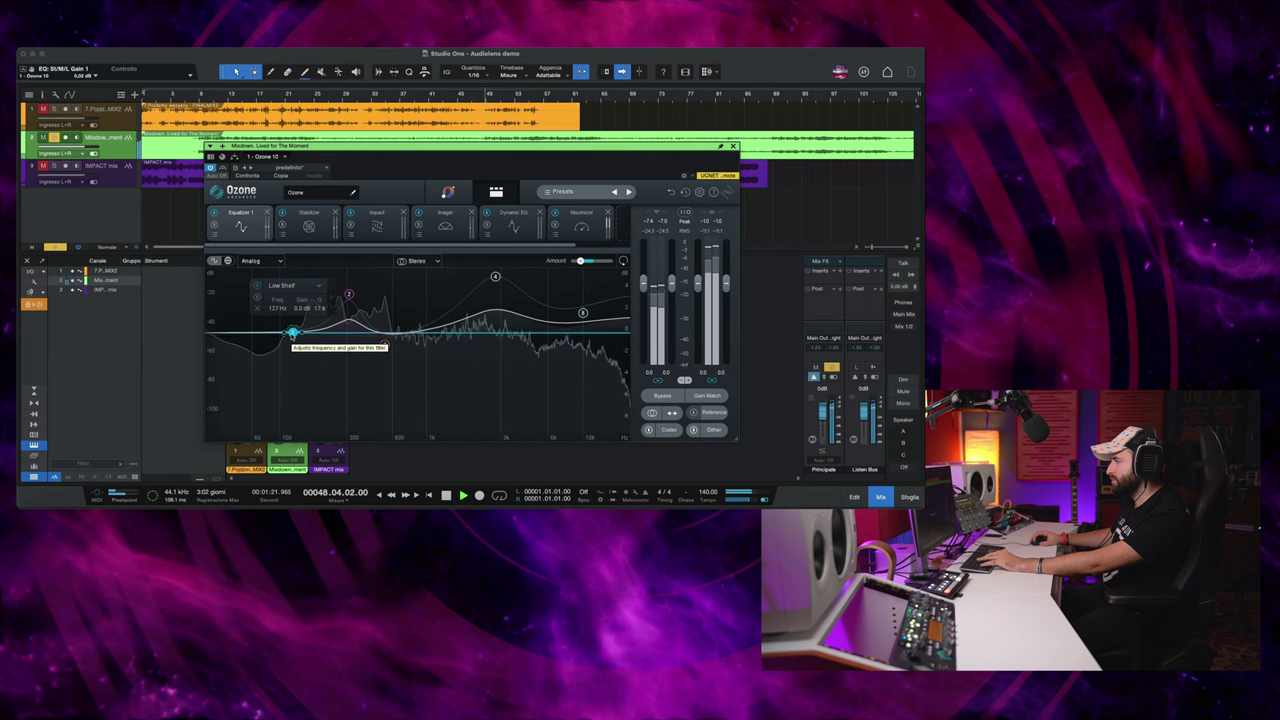
left_click_drag(293, 333, 294, 340)
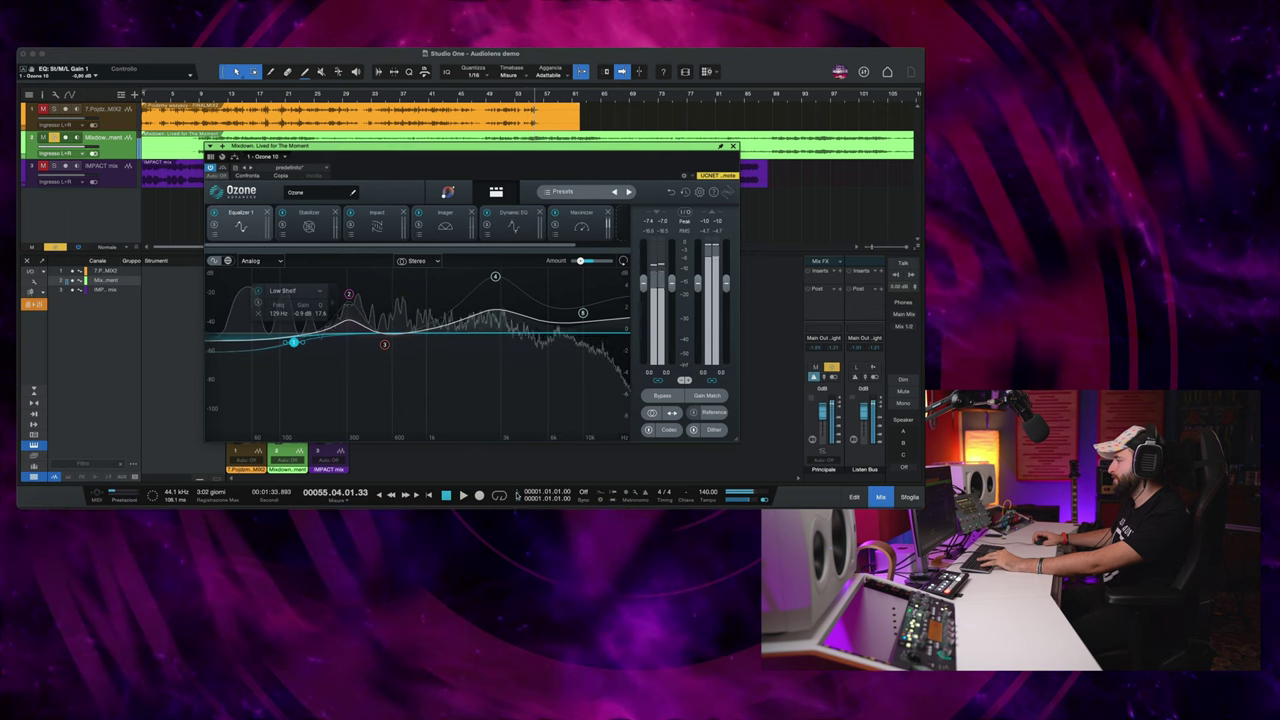
Replay Eminem's 'Love The Way You Lie' in Spotify from slightly earlier for comparison, then return to Studio One
left_click(492, 497)
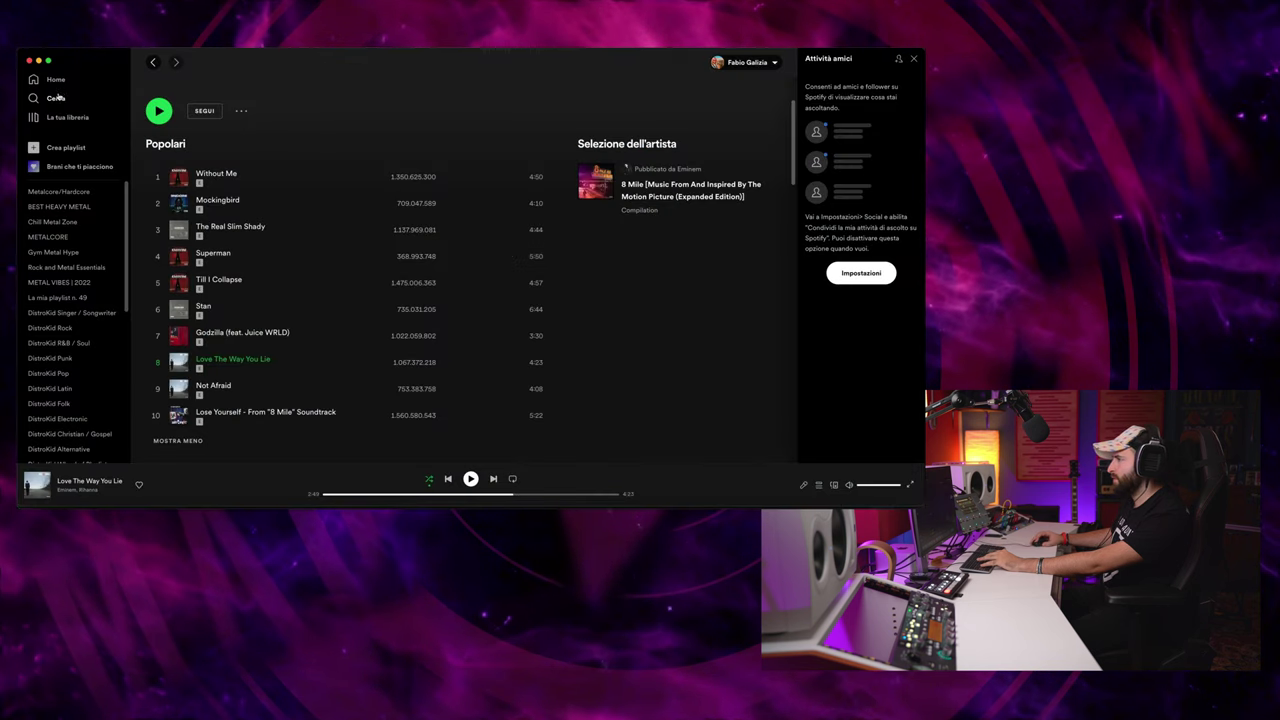
left_click(56, 98)
left_click(155, 63)
left_click(470, 479)
left_click(494, 494)
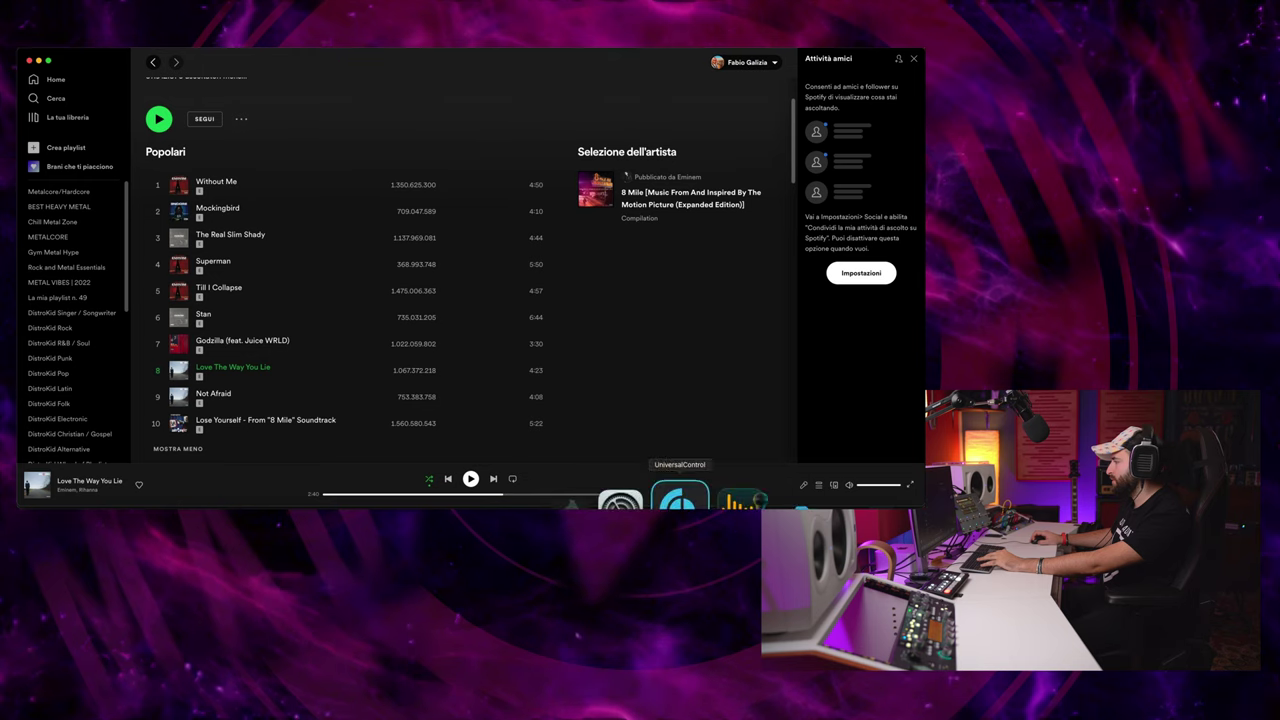
left_click(682, 500)
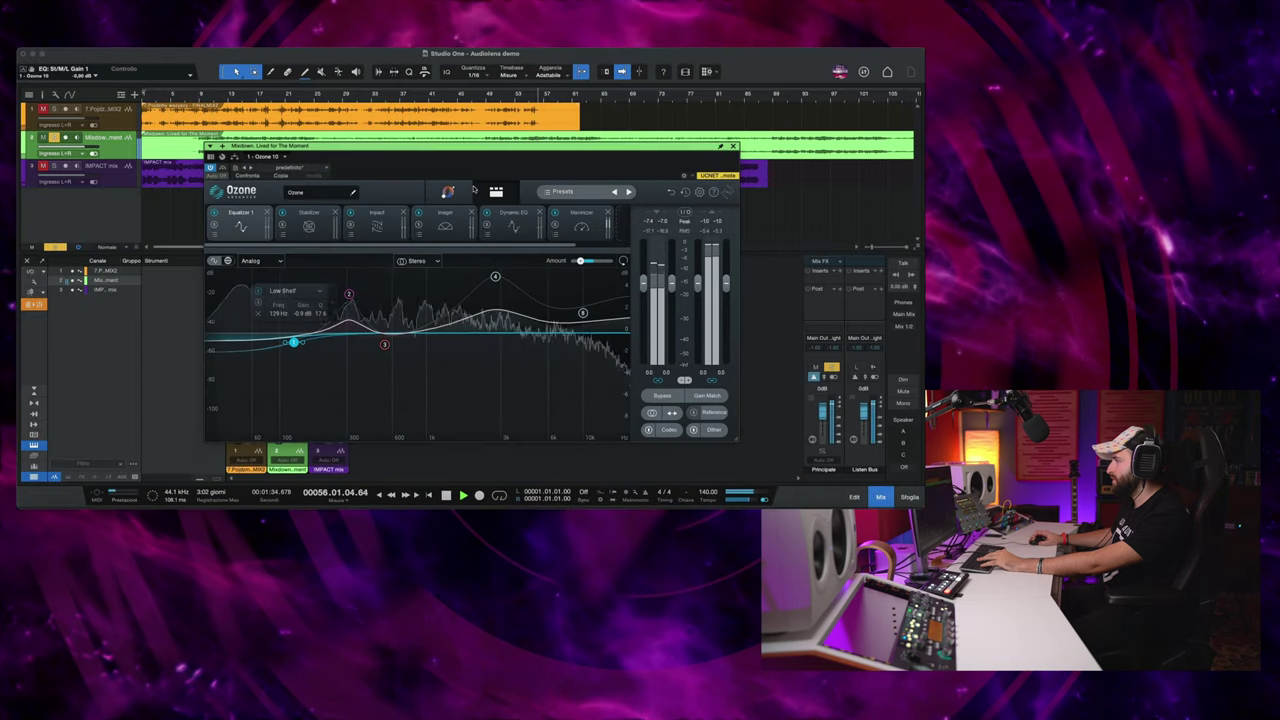
Nudge the low shelf to about 127 Hz at -0.8 dB and close the Ozone window
mouse_move(292, 342)
left_mouse_down()
mouse_move(296, 385)
mouse_move(291, 339)
left_mouse_up()
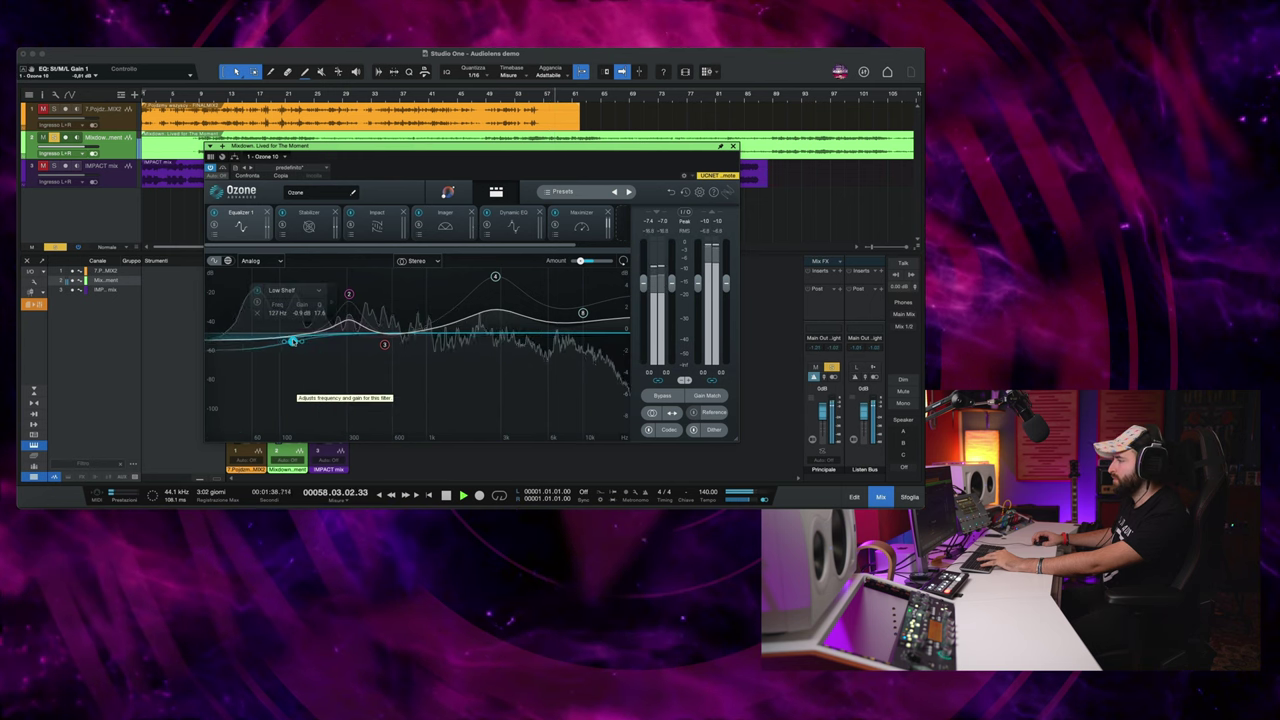
left_click(733, 147)
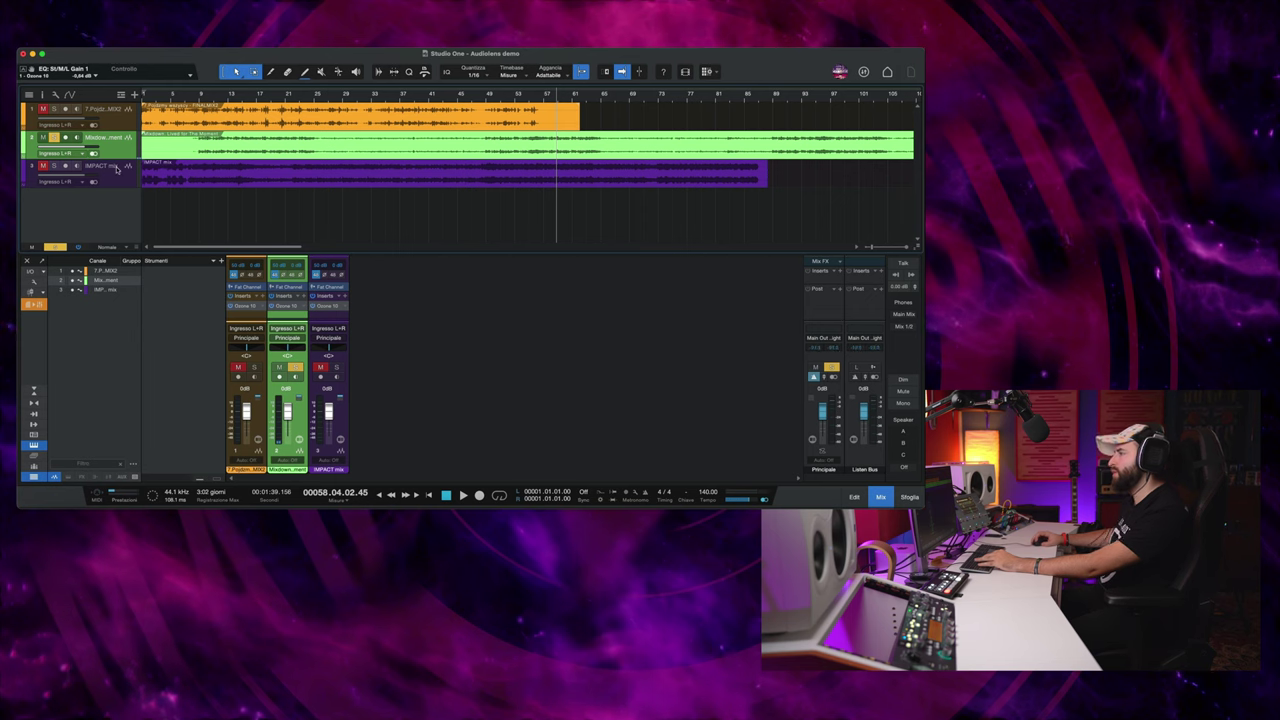
Open Ozone 10 on the IMPACT mix channel and audition from bar 36
left_click(329, 305)
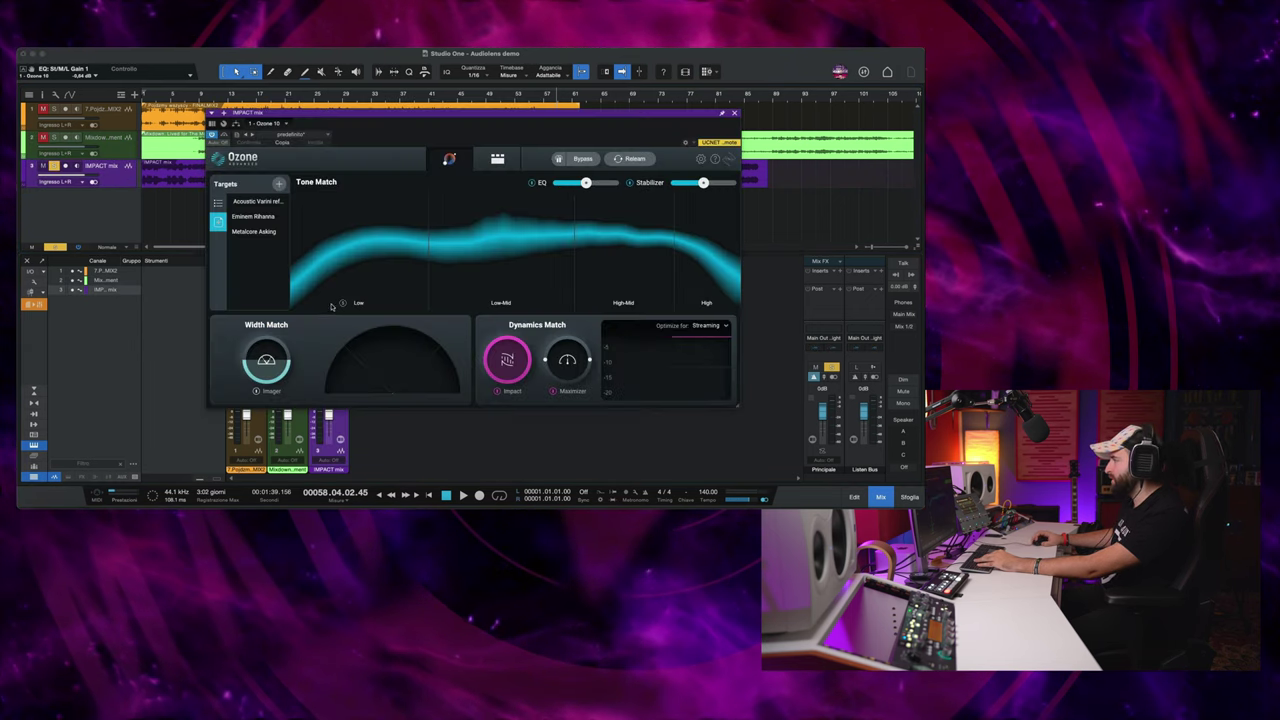
left_click(389, 96)
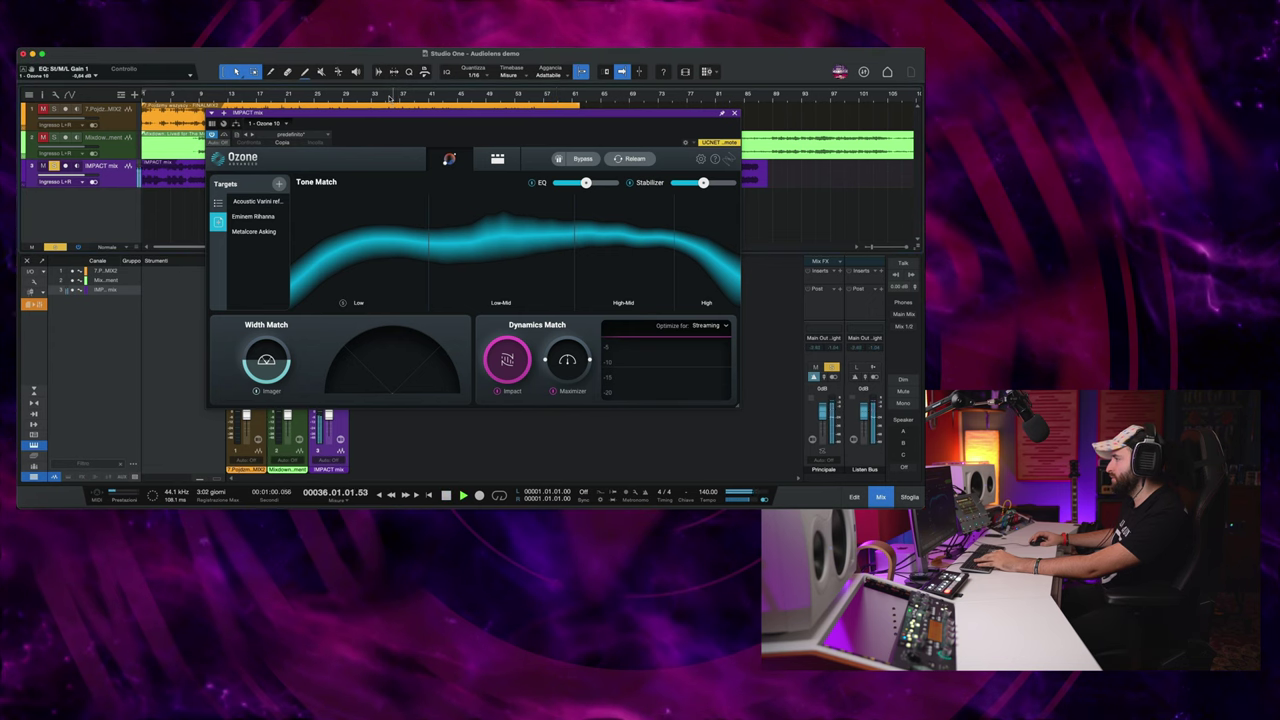
left_click_drag(461, 115, 476, 220)
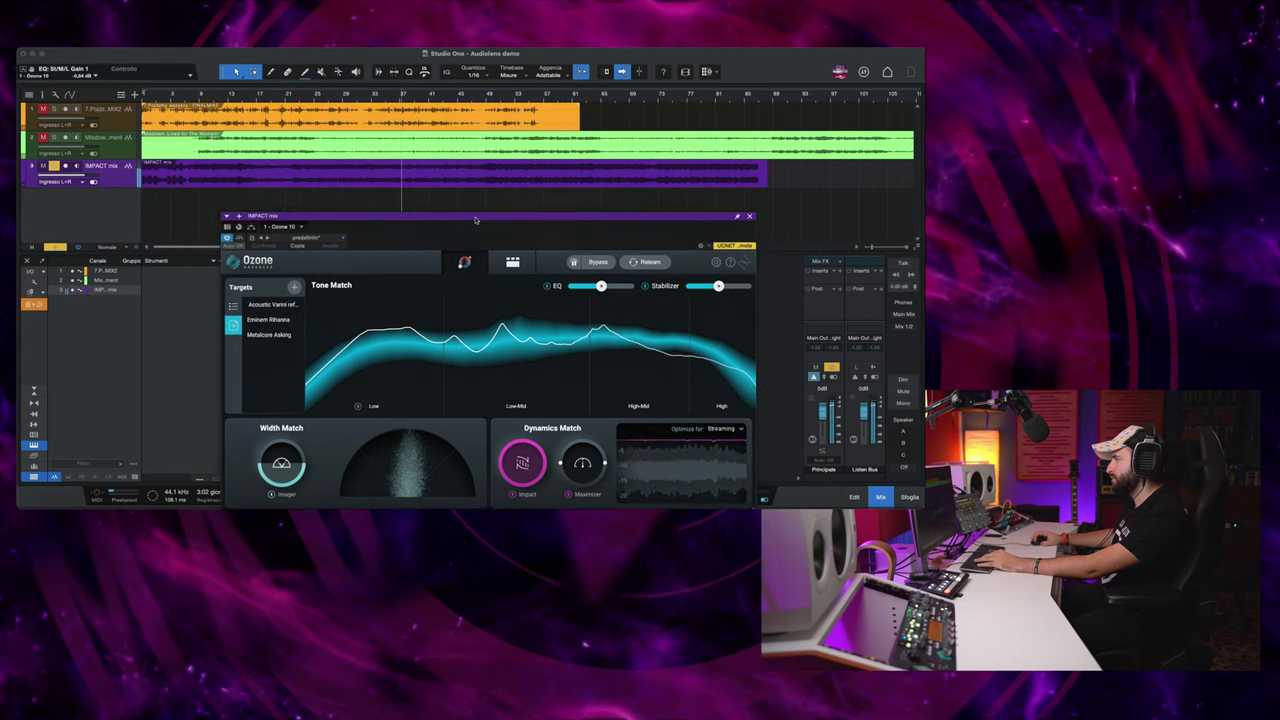
key("space")
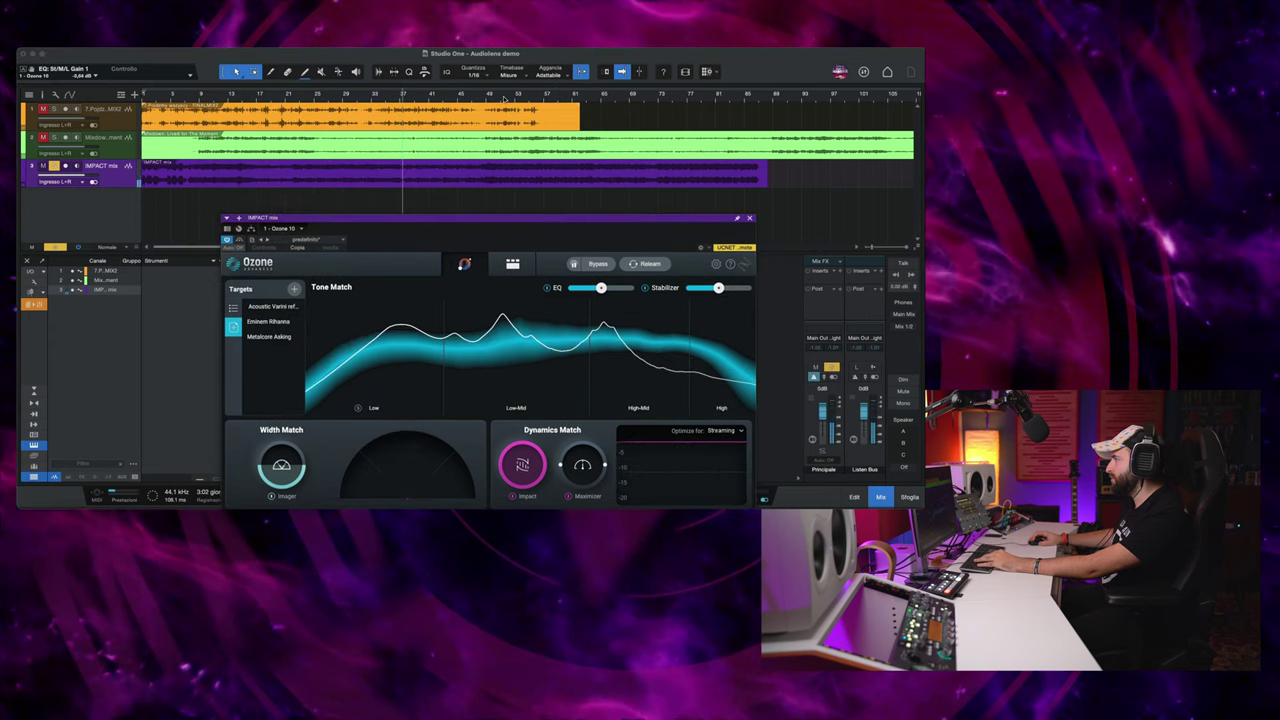
Audition the IMPACT mix from later in the song against the Tone Match target curve
left_click(505, 98)
left_click_drag(550, 217, 549, 181)
key("space")
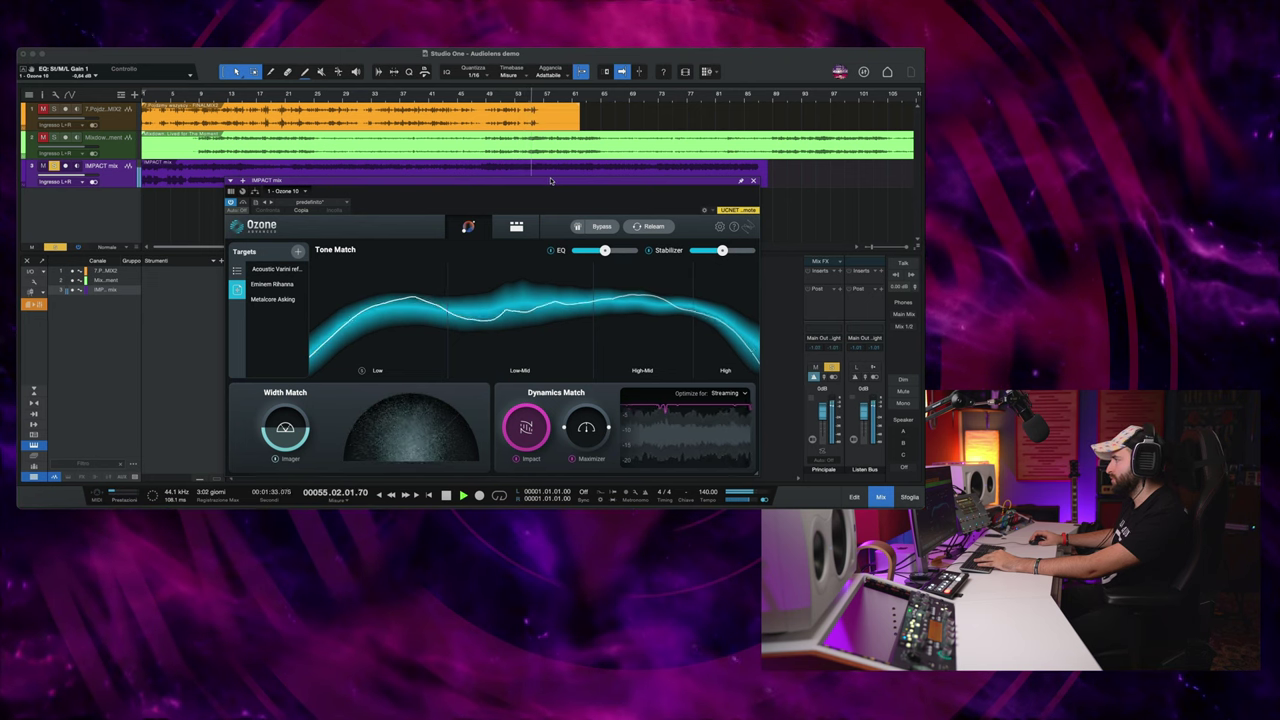
key("space")
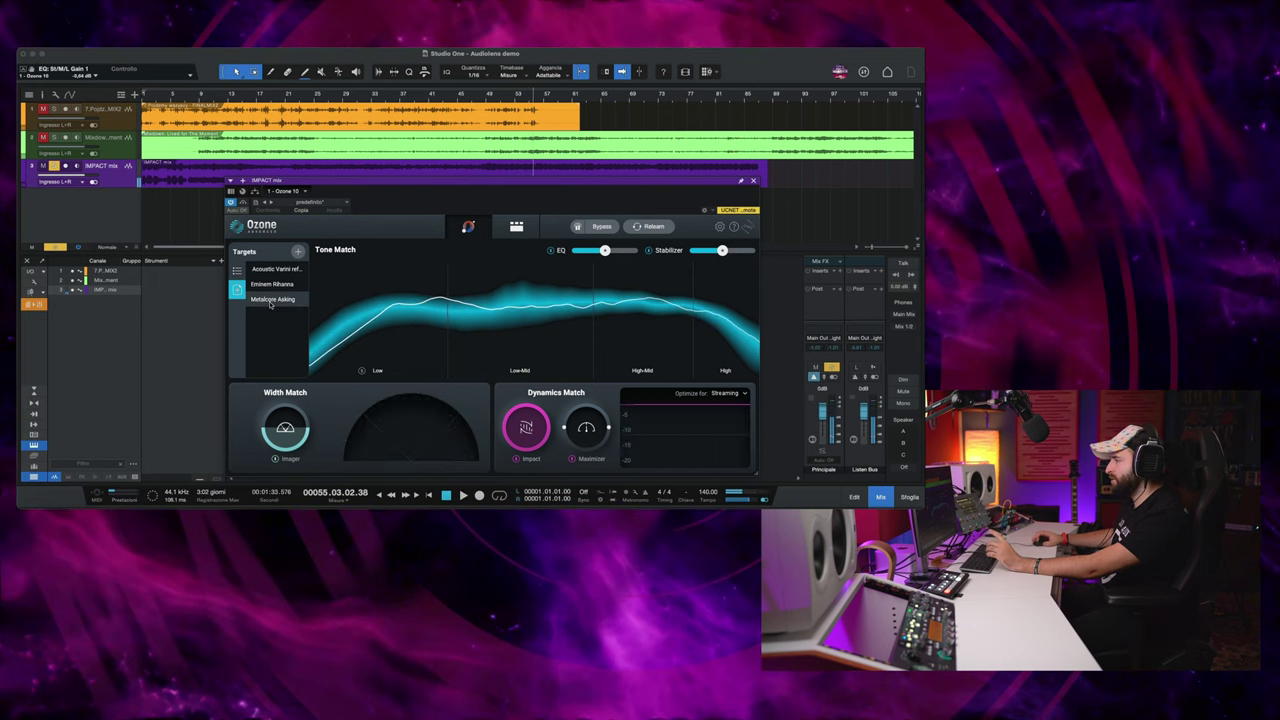
Select the Metalcore Asking target, then play the mix while A/B-ing Ozone's bypass repeatedly
left_click(269, 301)
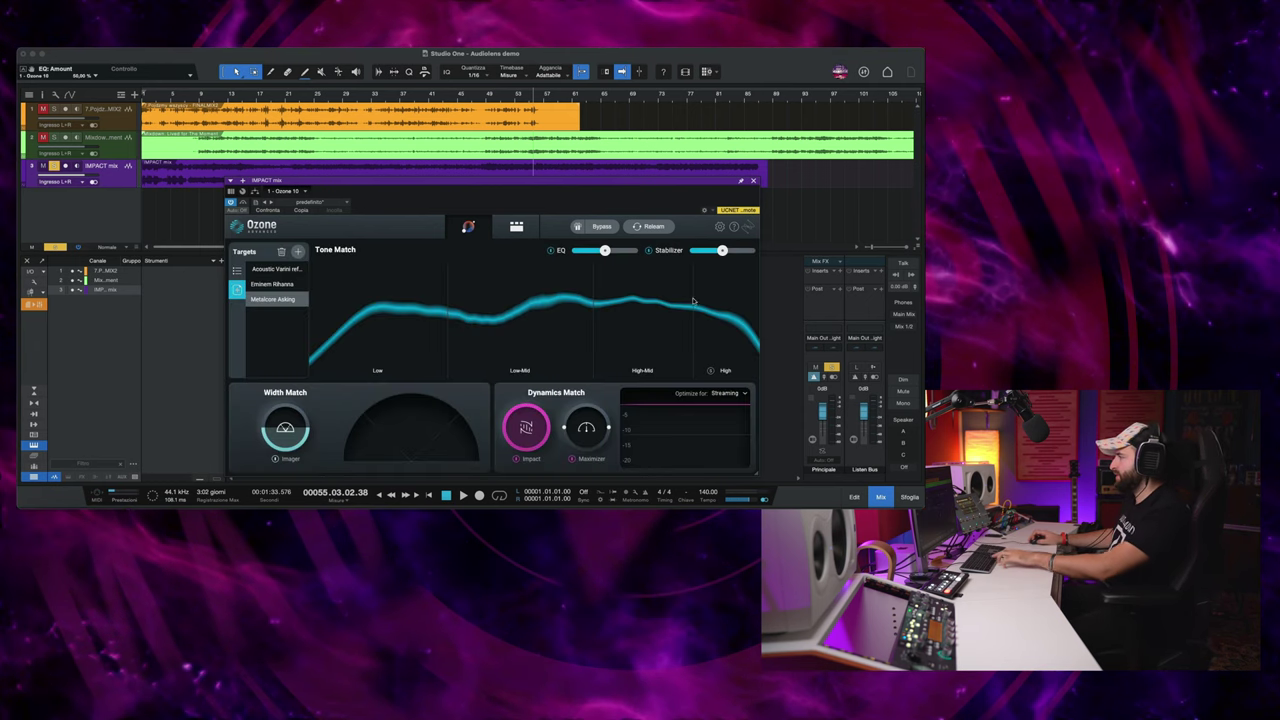
key("space")
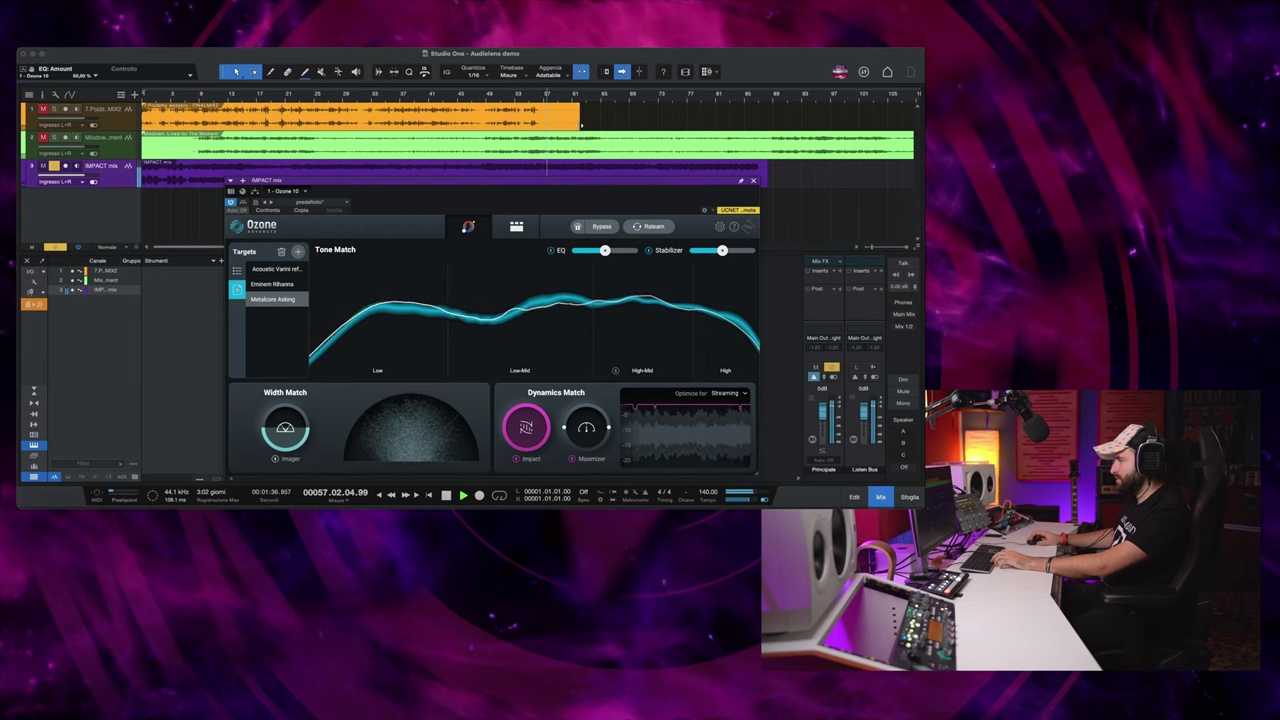
left_click(600, 228)
left_click(600, 228)
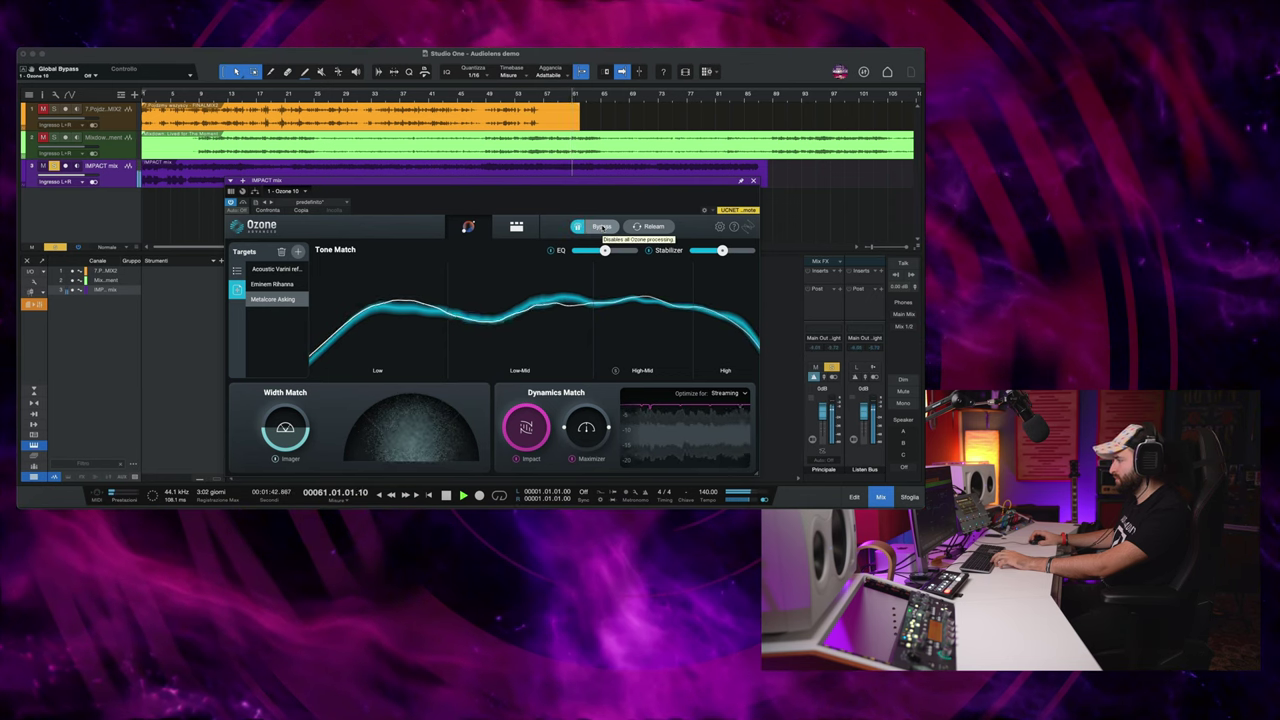
left_click(601, 228)
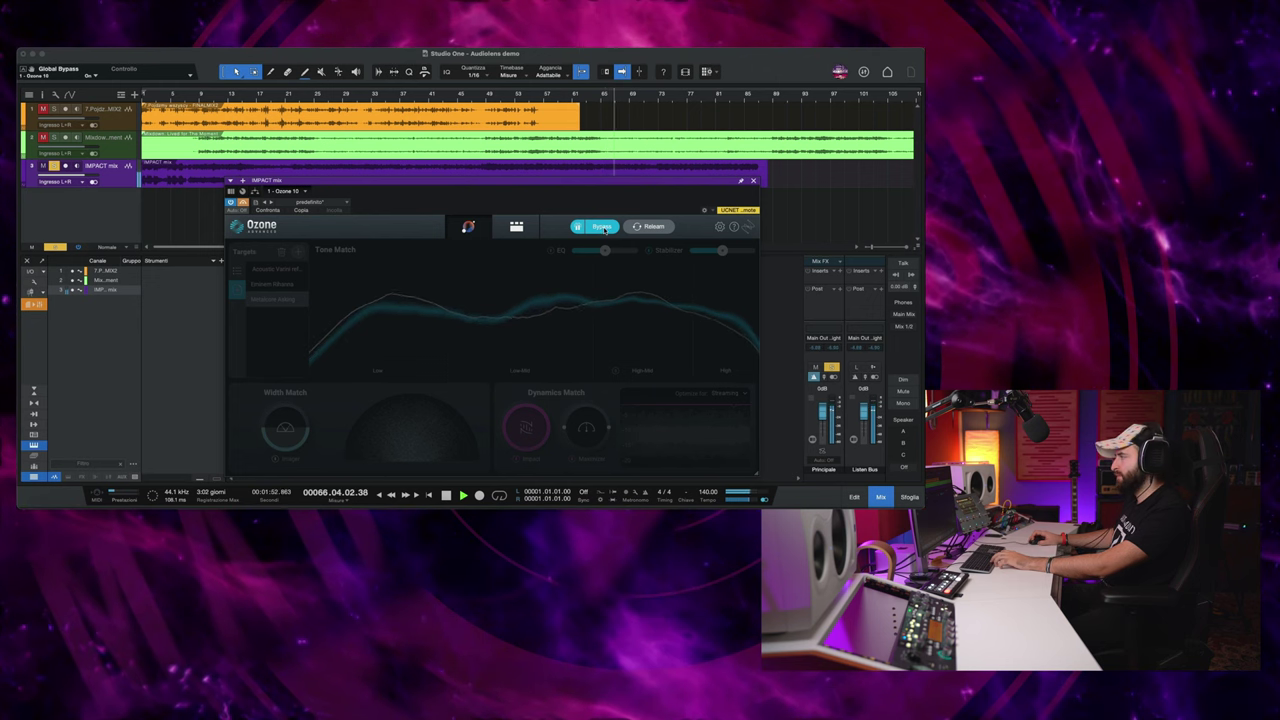
left_click(602, 227)
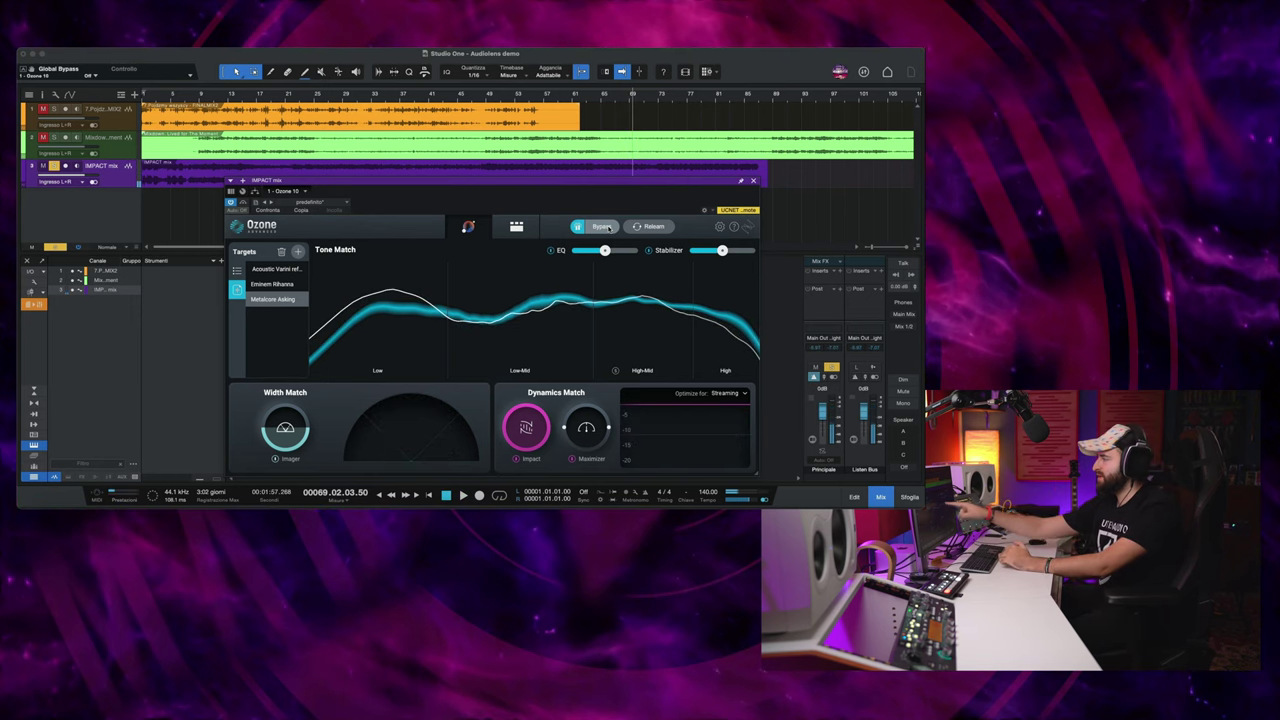
left_click(604, 227)
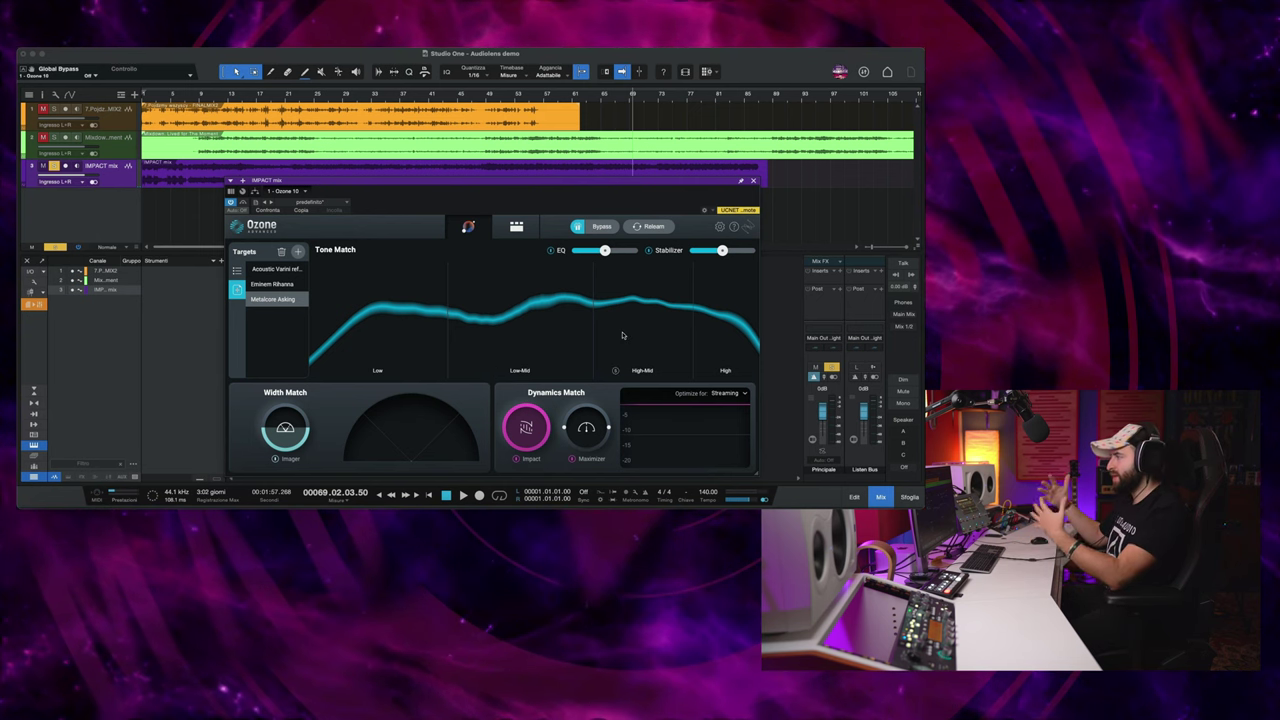
key("space")
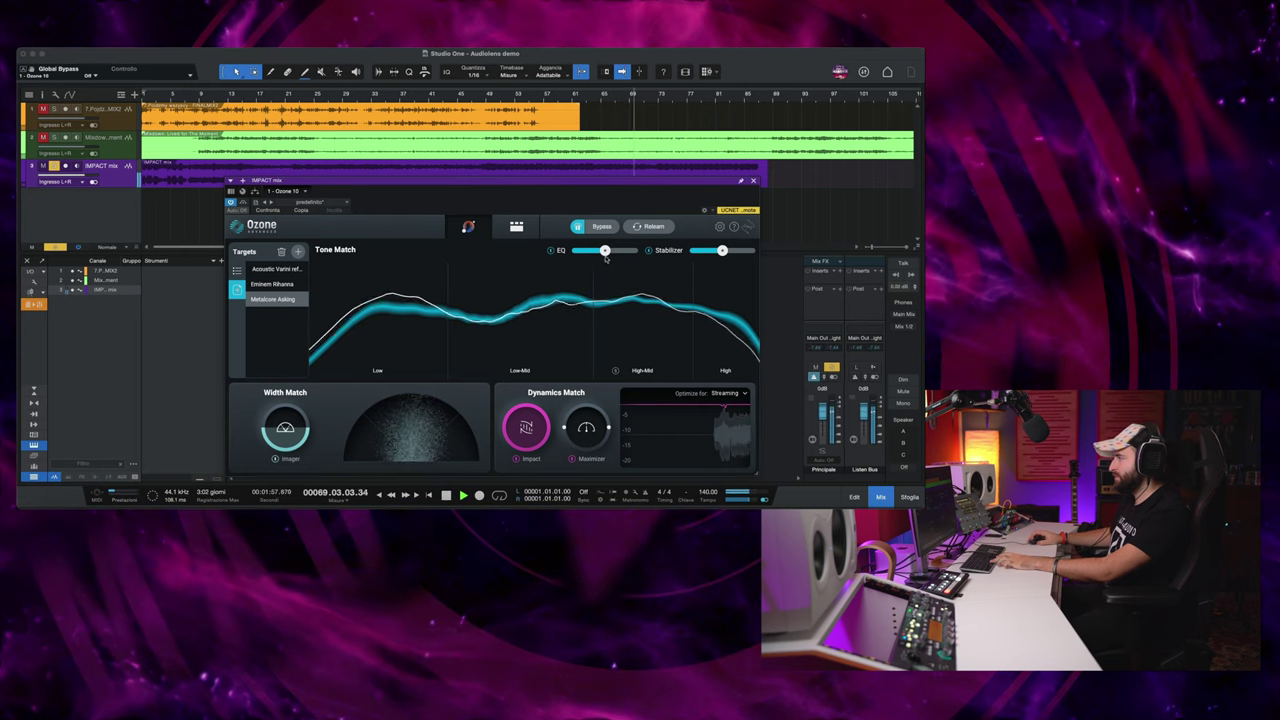
left_click(606, 227)
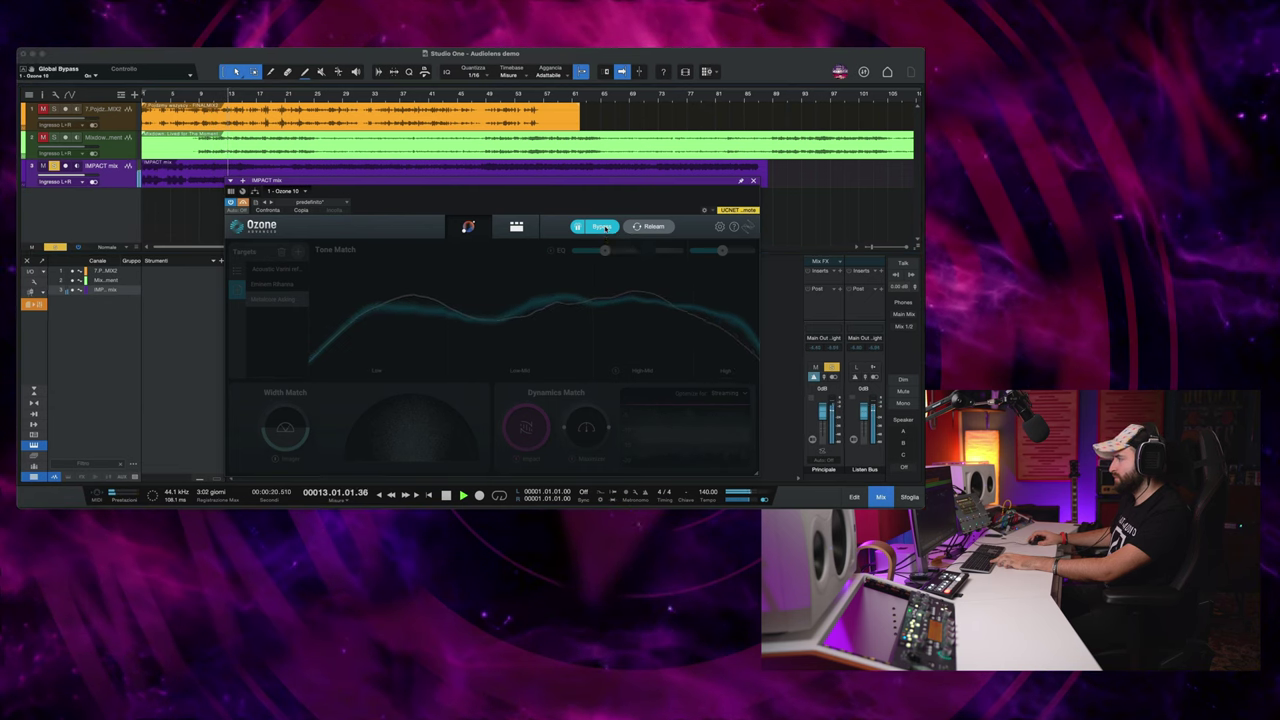
left_click(604, 228)
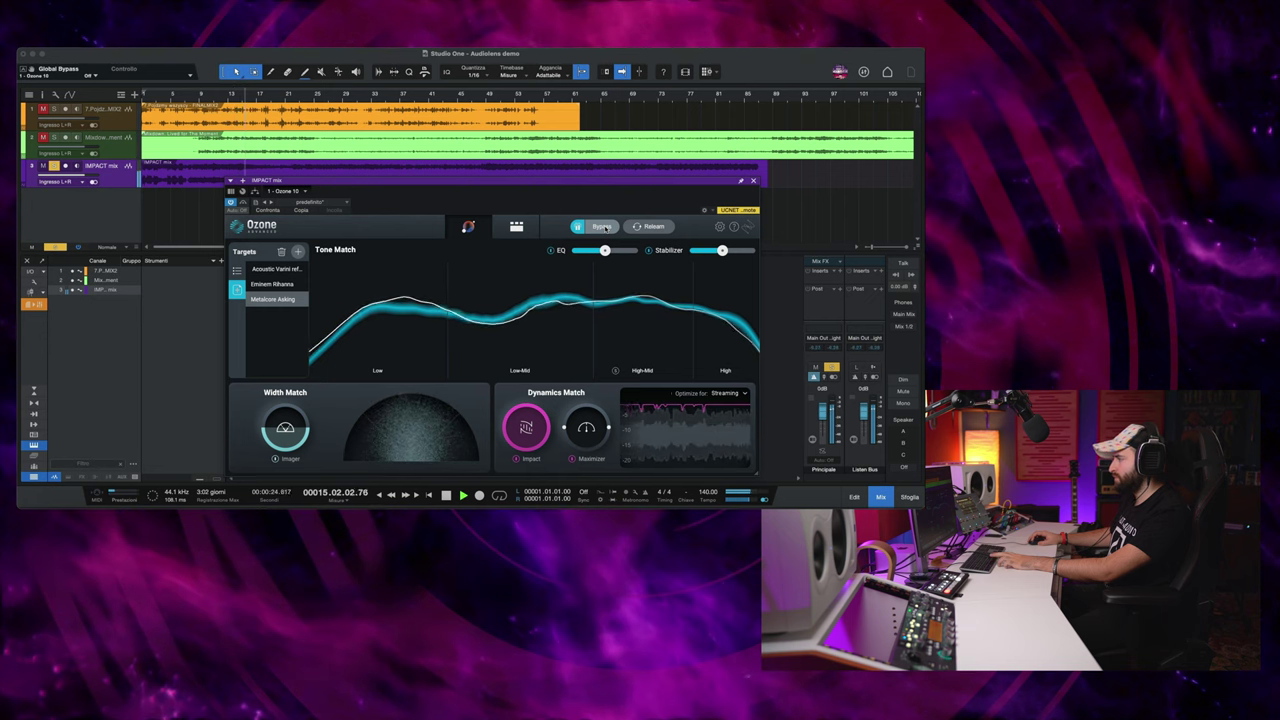
left_click(604, 228)
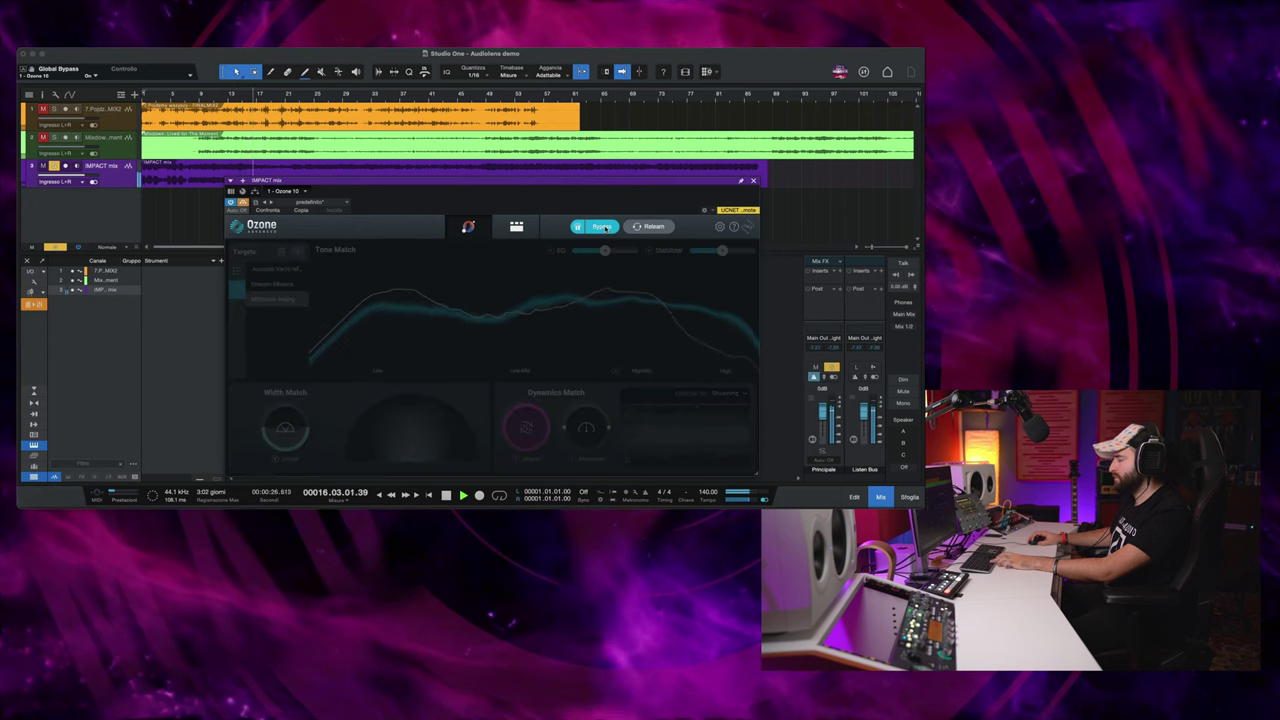
left_click(604, 227)
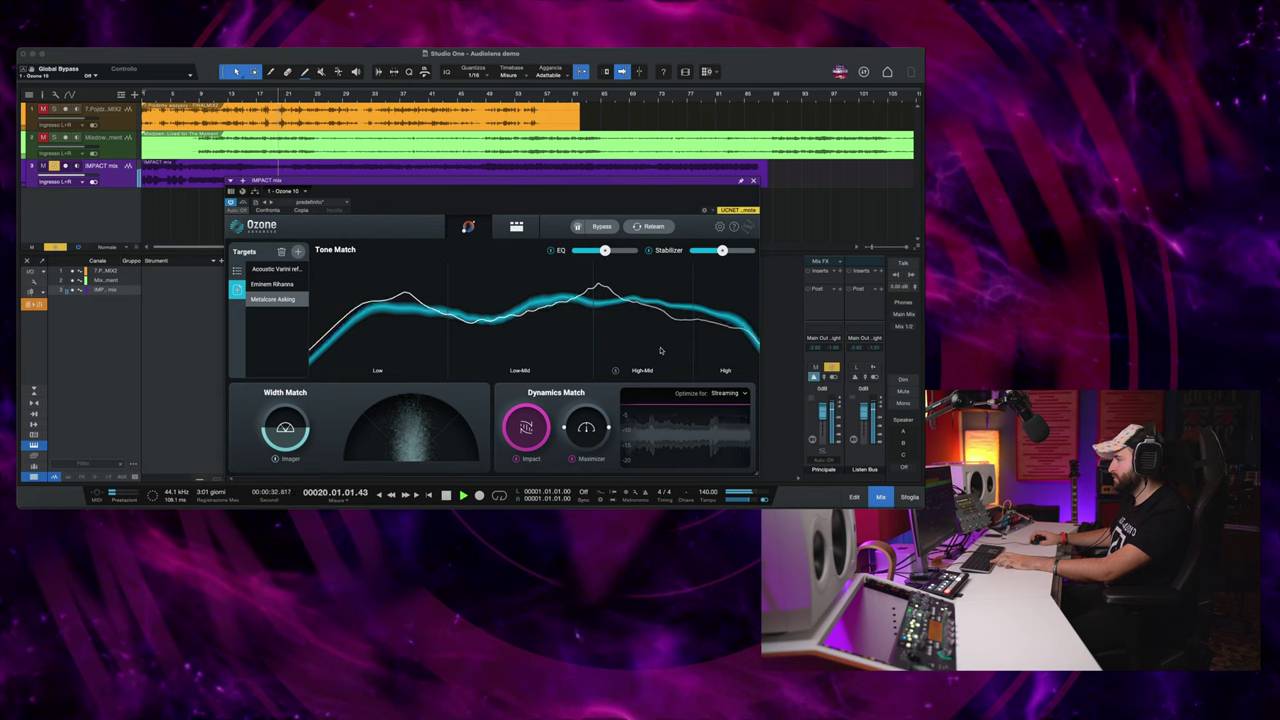
In Ozone's detailed EQ, raise band 2 near 143 Hz to about -1.6 dB
left_click(516, 227)
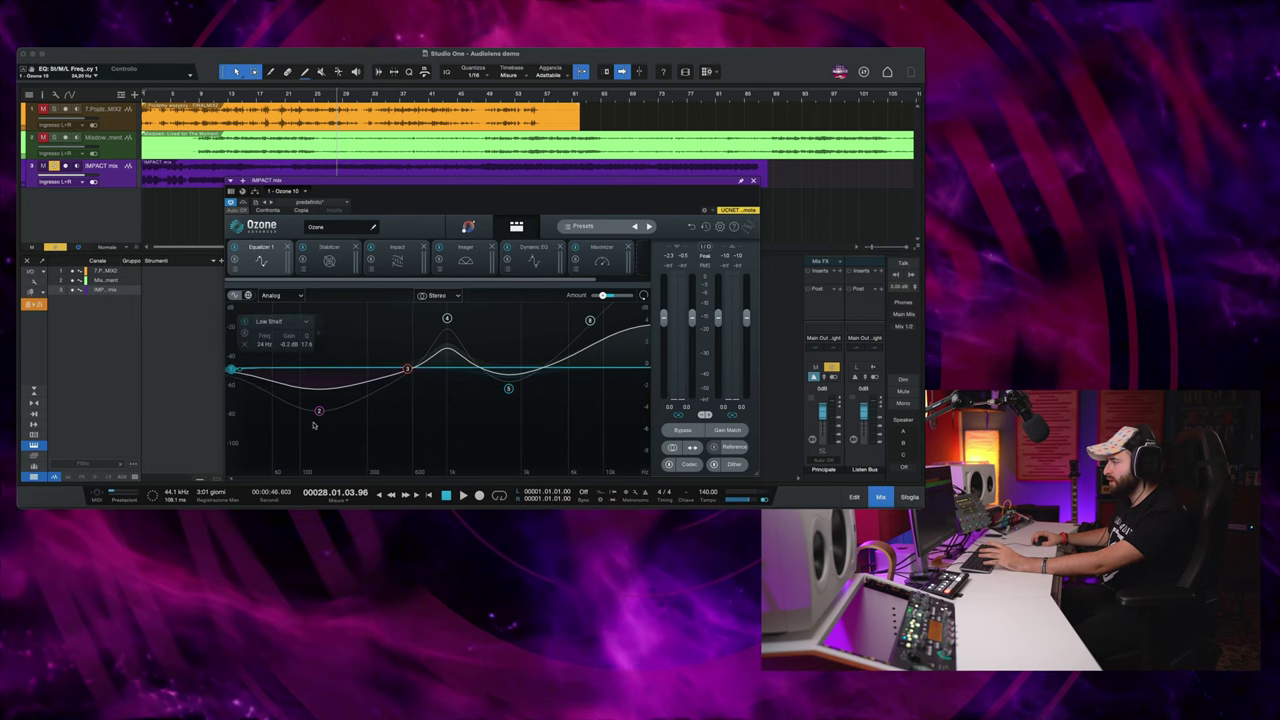
left_click_drag(319, 410, 320, 383)
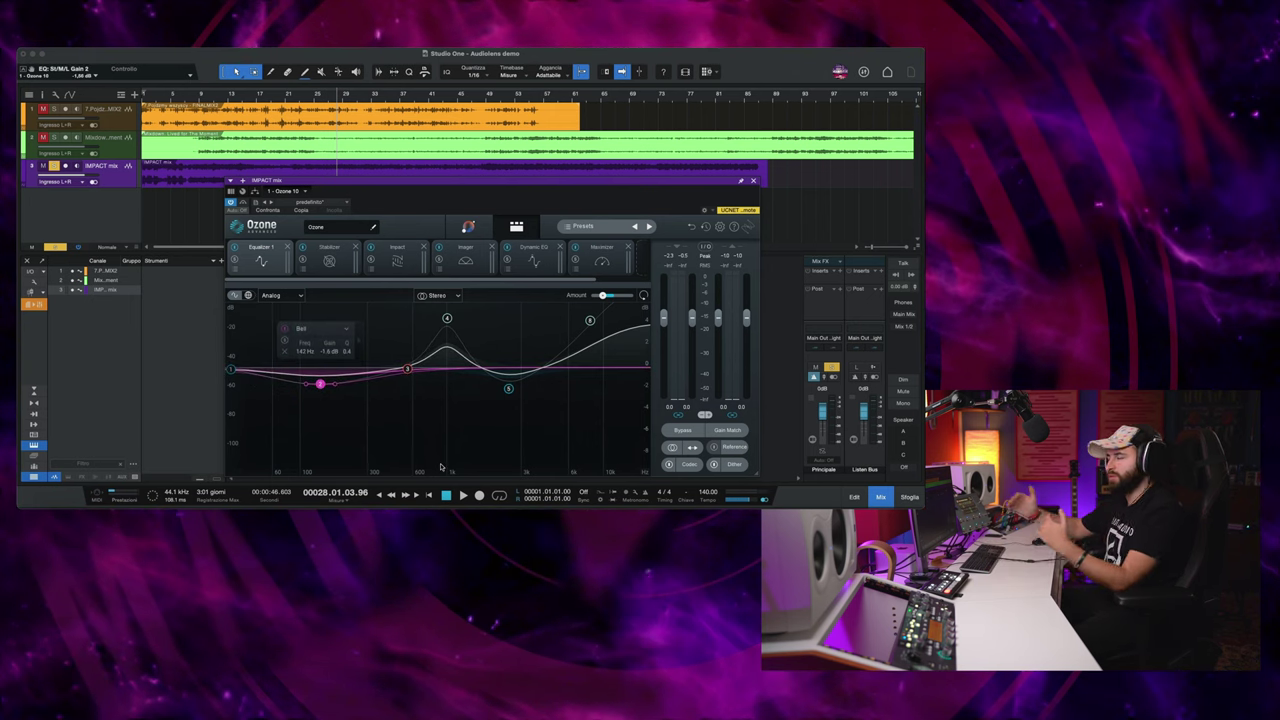